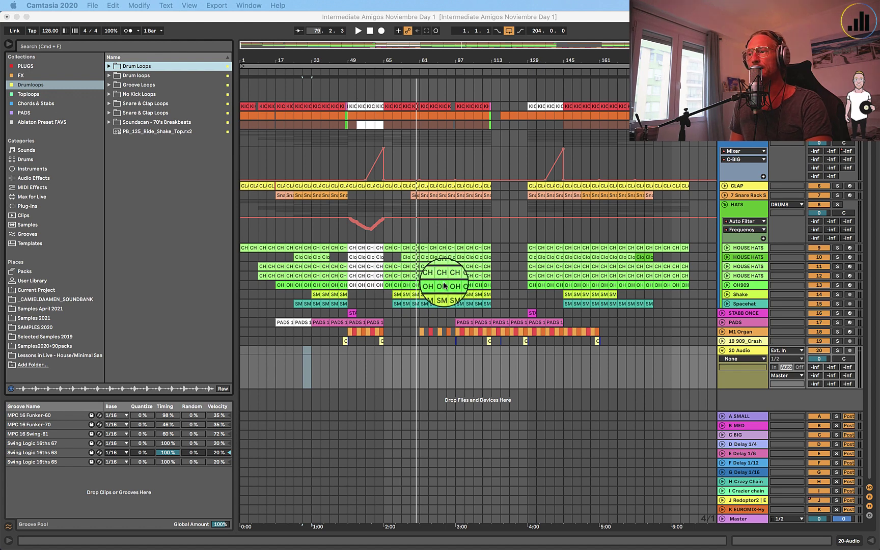
Move the playback position to bar 29 and pick the Swing Logic 16ths 63 groove
left_click(460, 302)
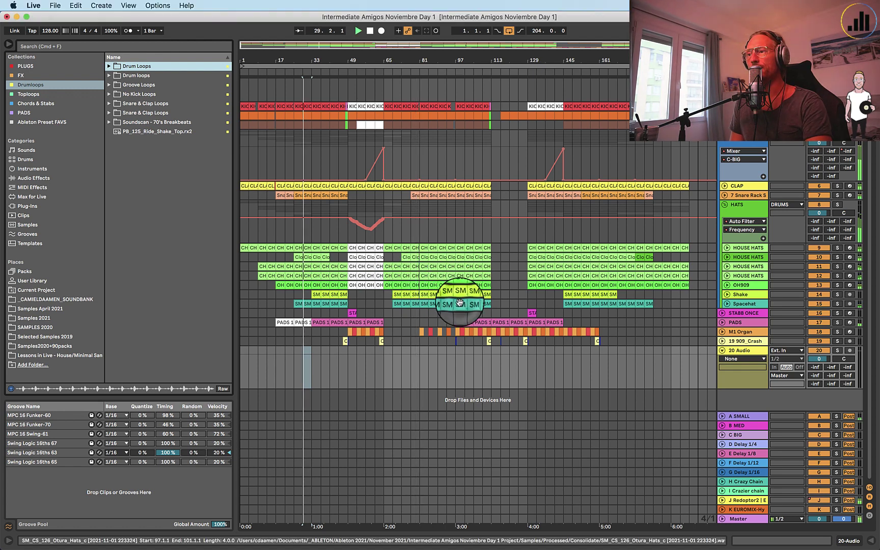
left_click(300, 323)
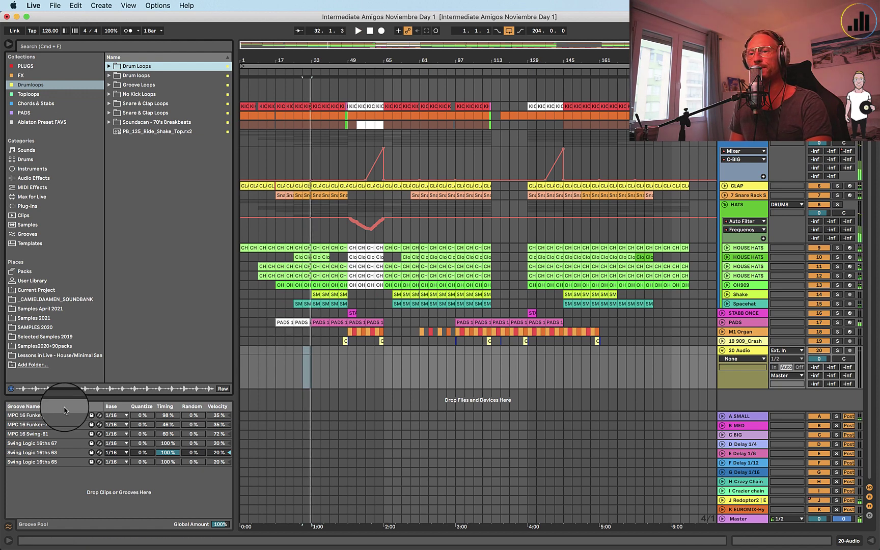
left_click(21, 452)
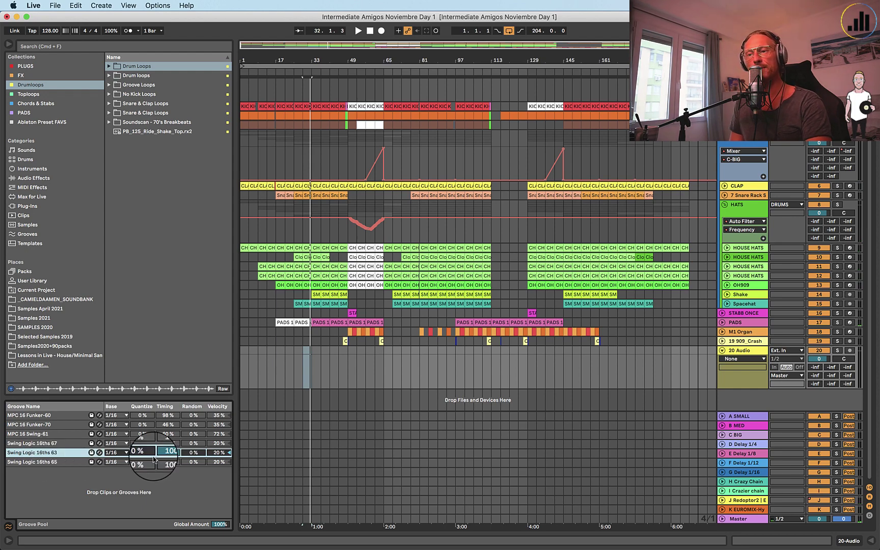
Audition the Closed 16th clip with the HOUSE HATS track soloed
double_click(308, 257)
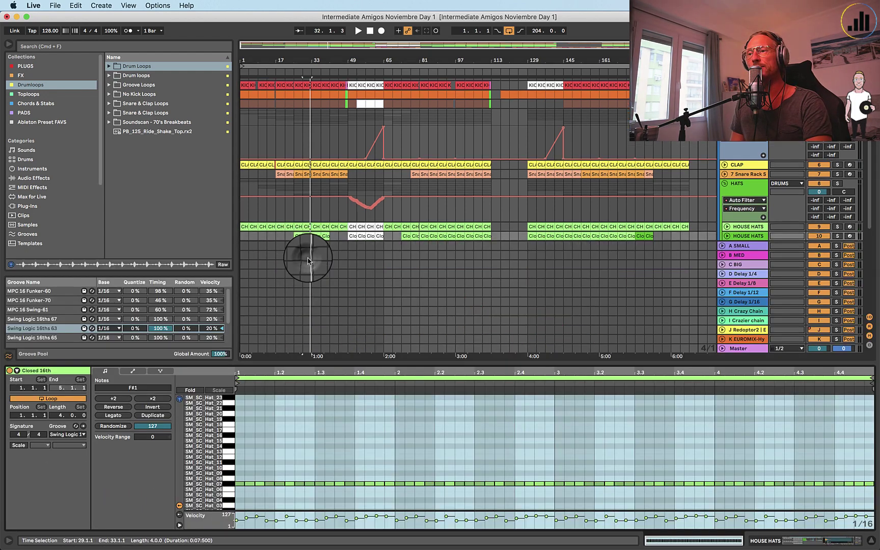
left_click(838, 237)
key("space")
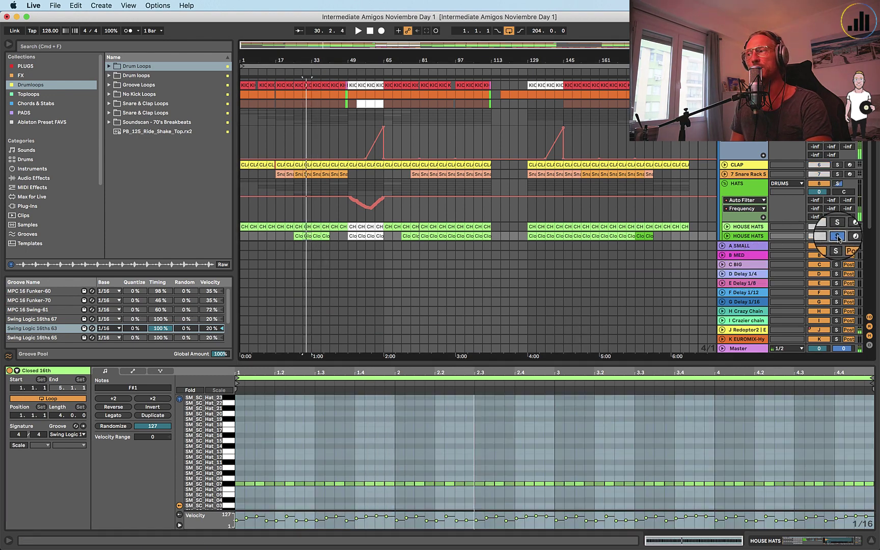
Preview the Feel_For_You_Perc and Island_No_Kick loops in the Drum loops folder
scroll(399, 274, "down", 5)
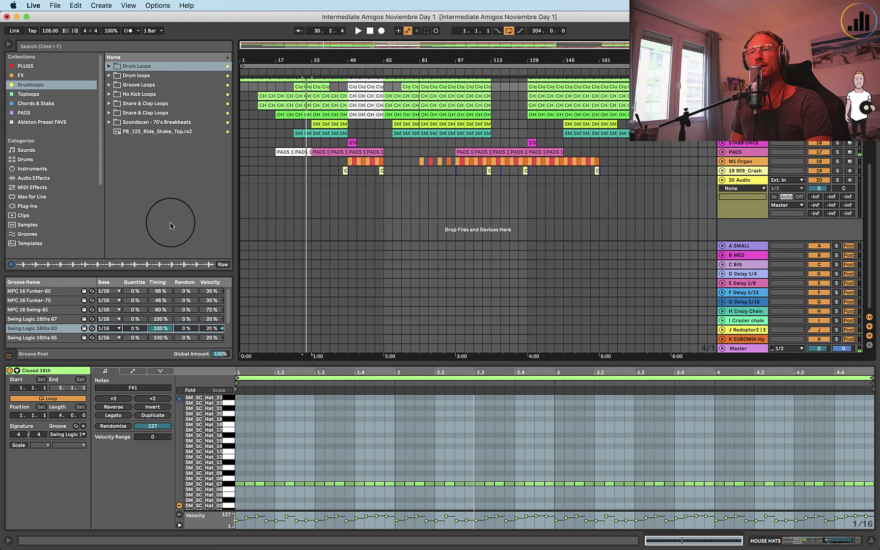
left_click(118, 76)
left_click(139, 140)
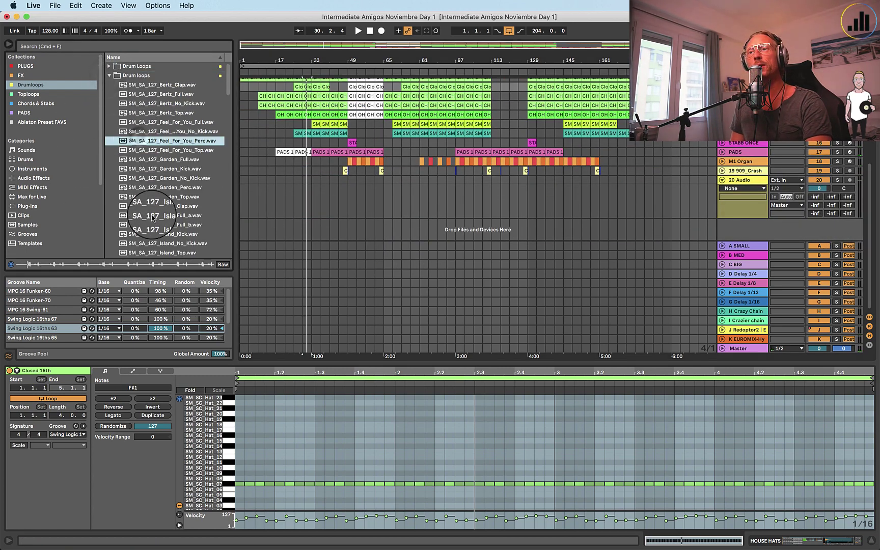
scroll(142, 138, "down", 3)
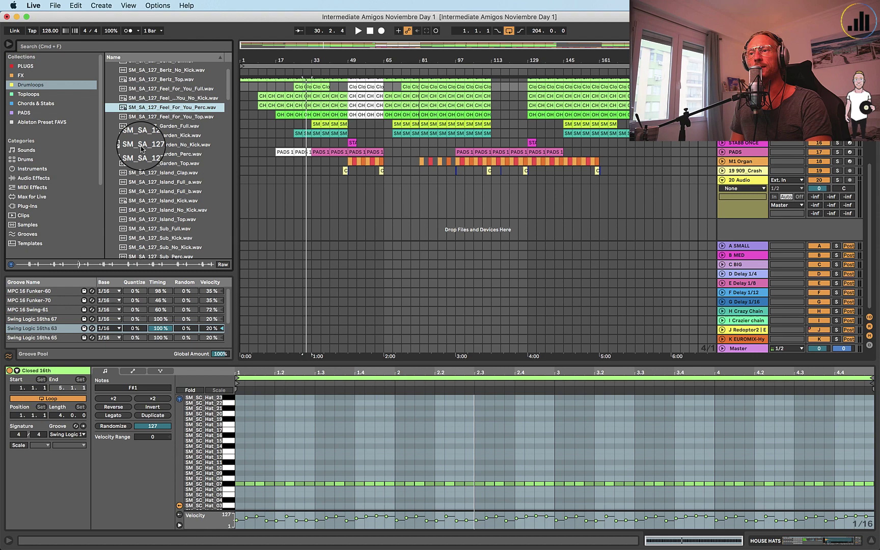
left_click(156, 209)
scroll(156, 209, "down", 10)
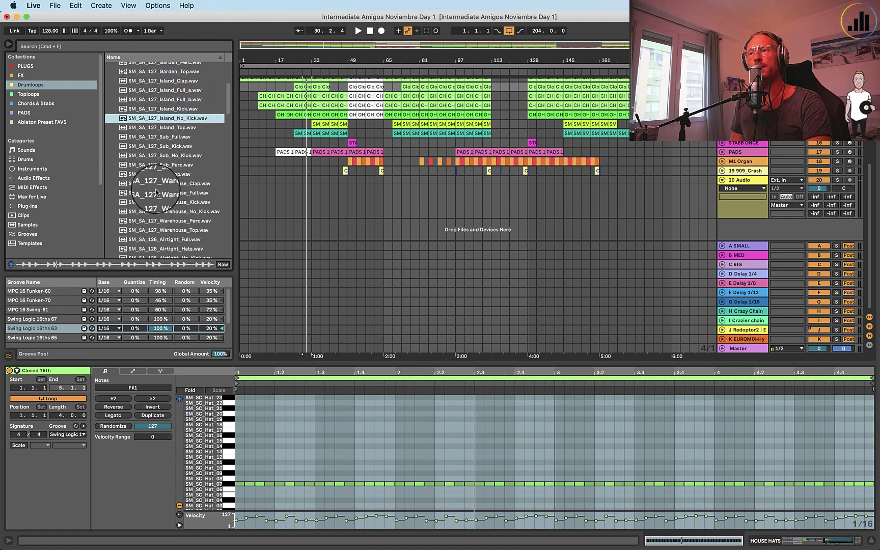
scroll(156, 193, "up", 12)
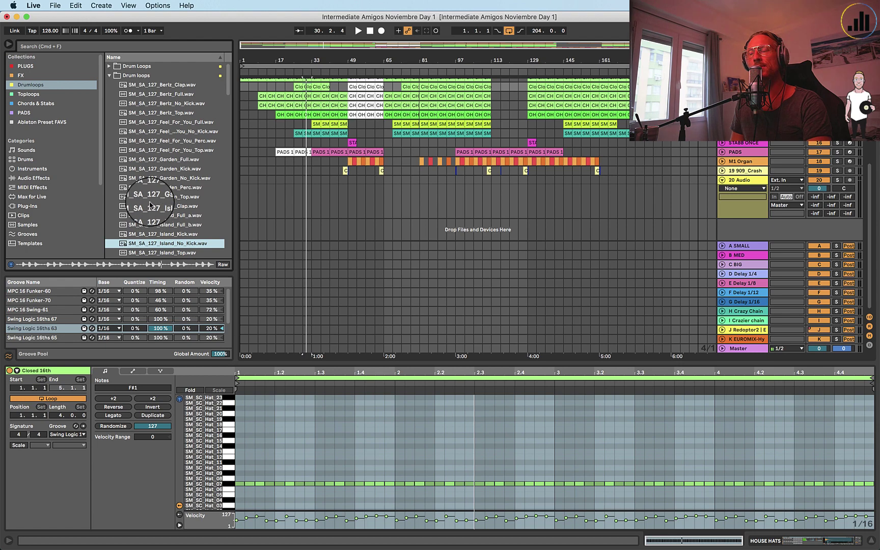
Place SM_SA_127_Island_No_Kick.wav on empty track 20 at bar 29 and audition it
left_click_drag(165, 243, 301, 191)
key("space")
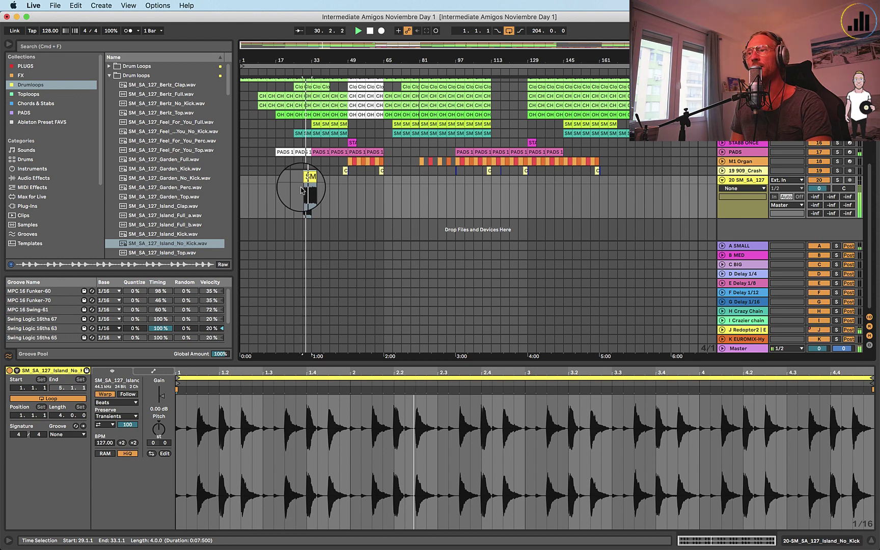
key("space")
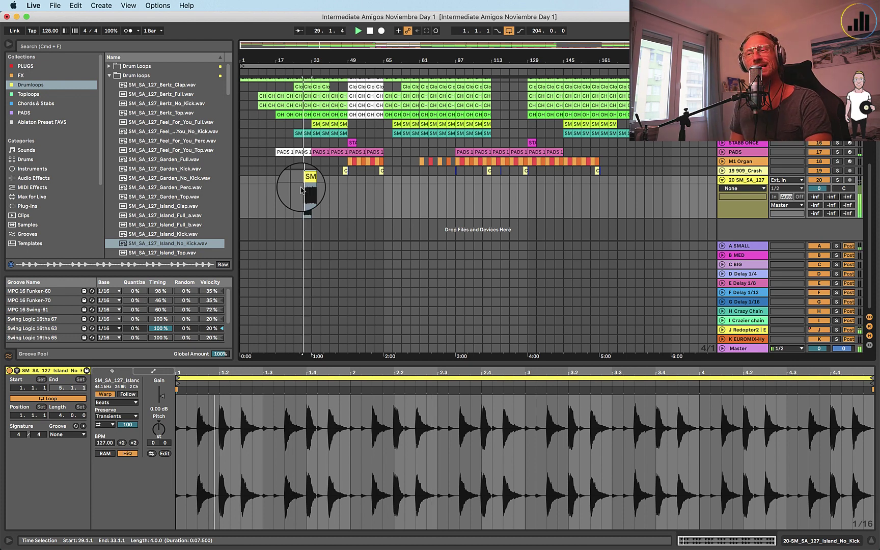
key("space")
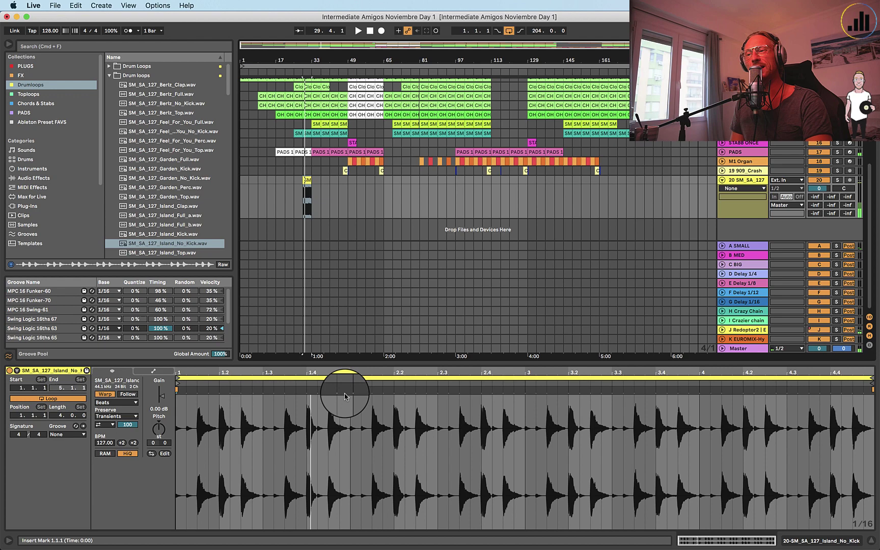
Quantize the whole Island_No_Kick loop to 1/16 at 100% amount
left_click(346, 410)
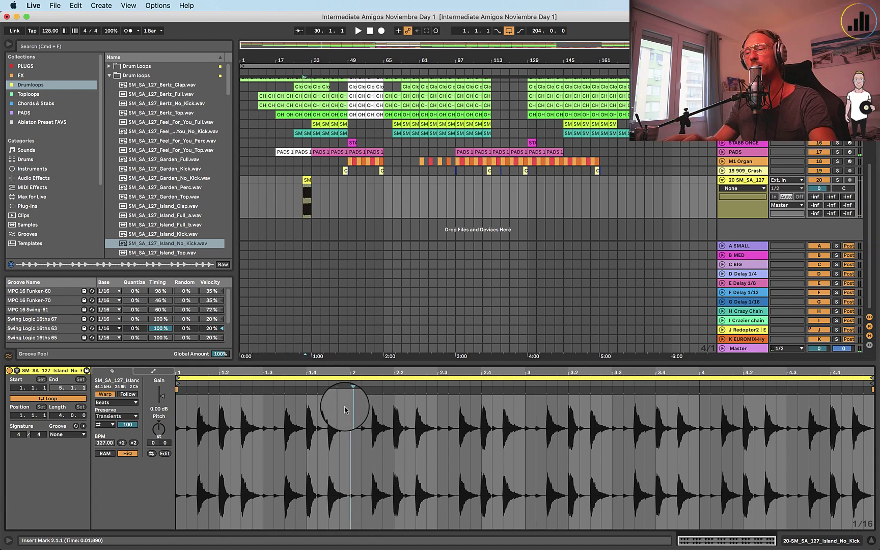
key("super+a")
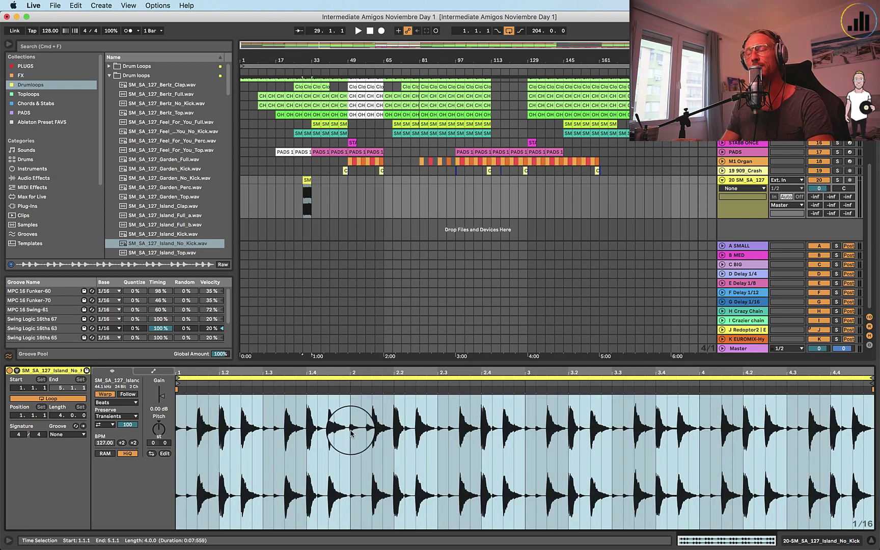
key("super+shift+u")
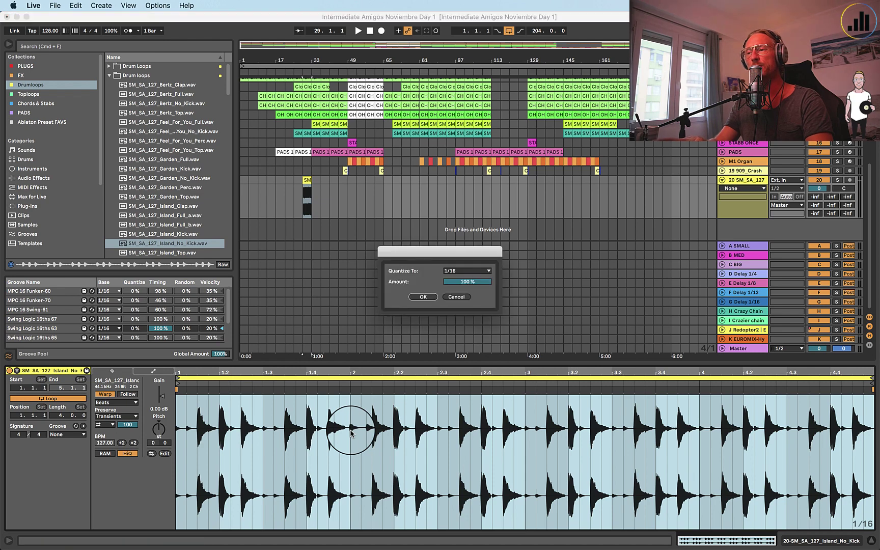
left_click(75, 6)
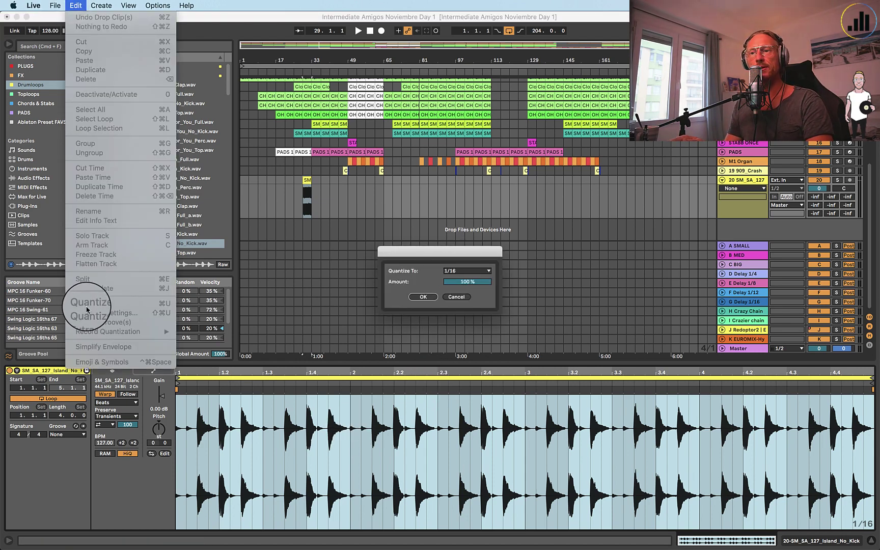
left_click(405, 263)
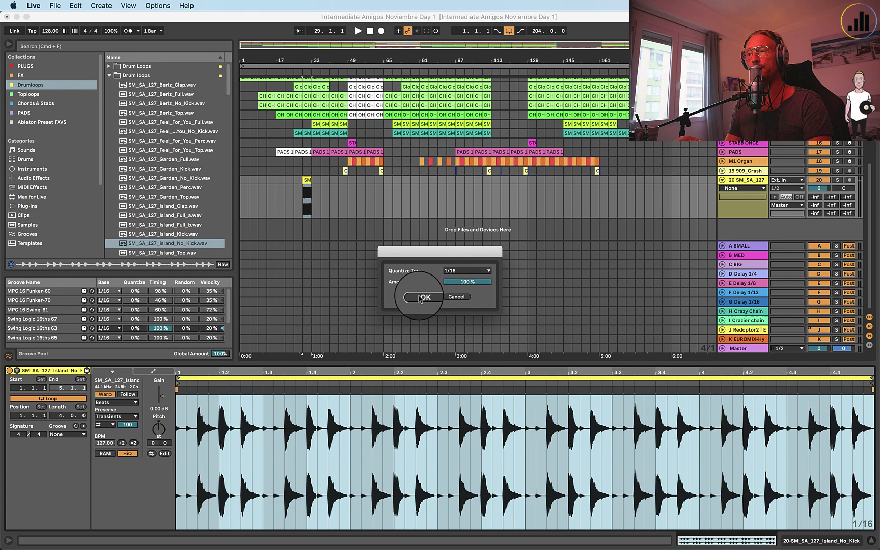
left_click(420, 300)
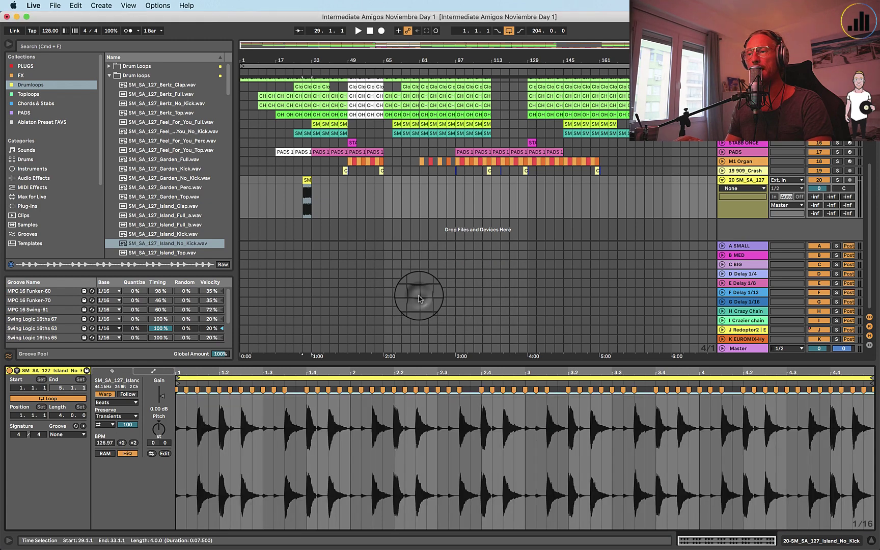
Apply the Swing Logic 16ths 63 groove to the drum loop and listen
left_click(76, 441)
left_click(85, 479)
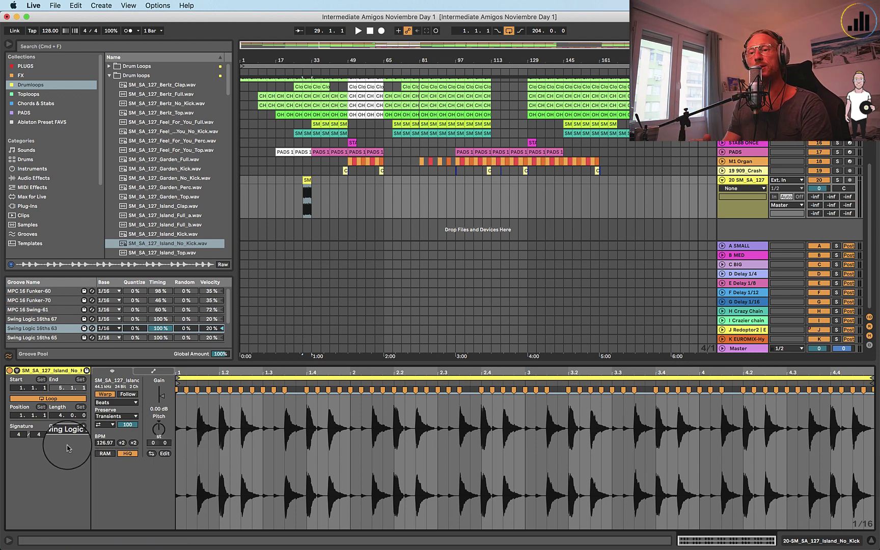
key("space")
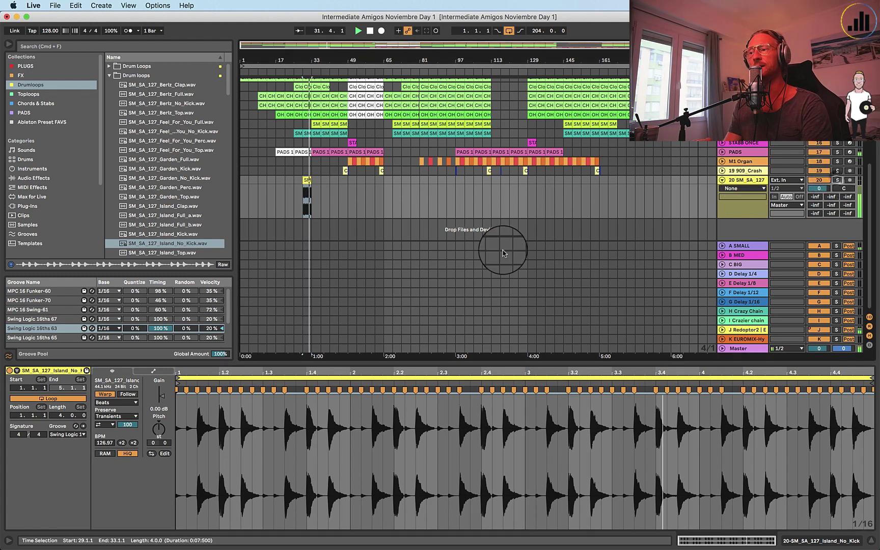
key("space")
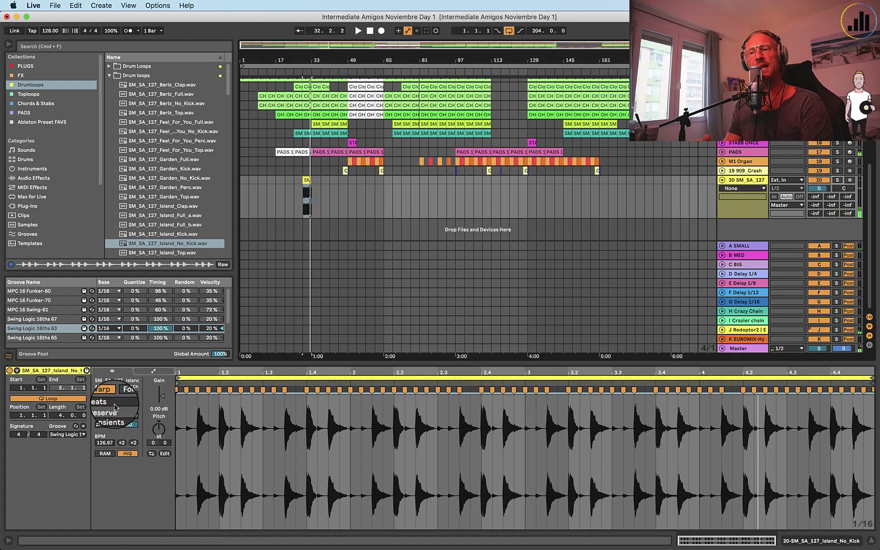
Try Complex Pro warping, revert to Beats, and lower the transient envelope to 26
left_click(115, 403)
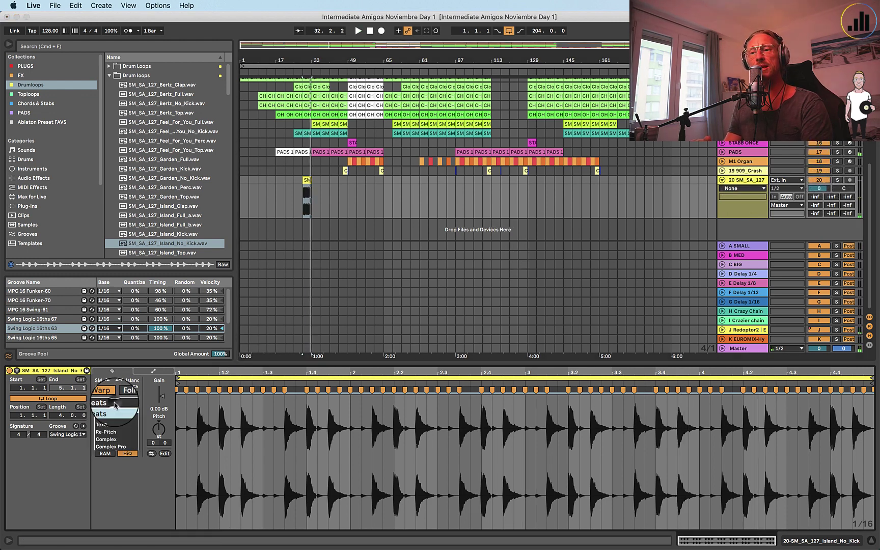
left_click(116, 448)
key("space")
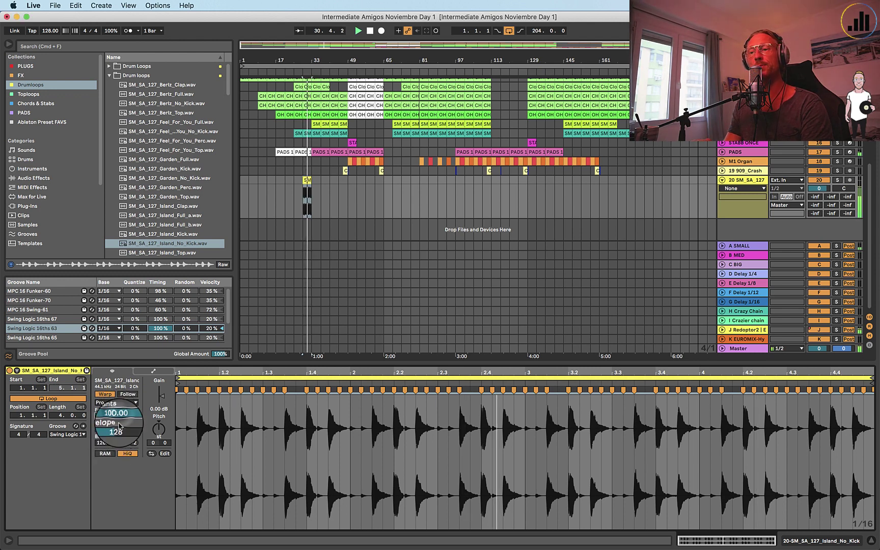
left_click(116, 402)
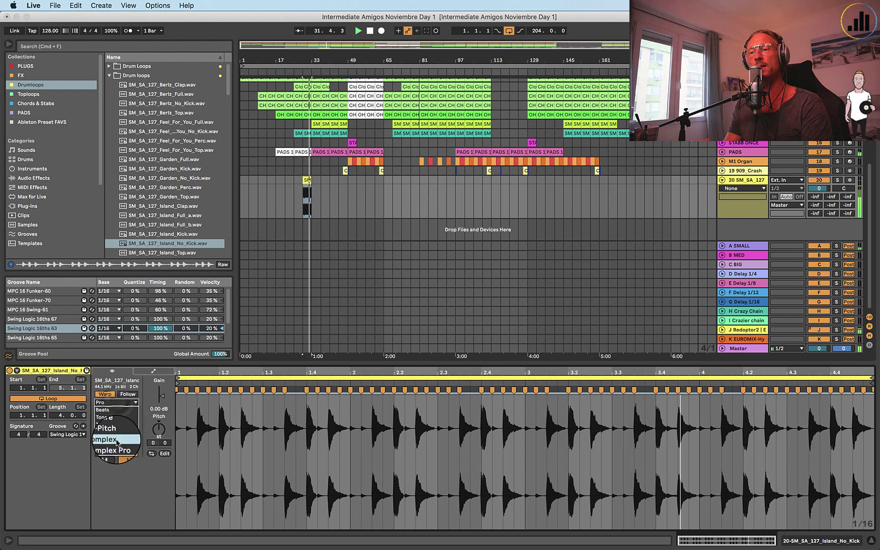
left_click(110, 404)
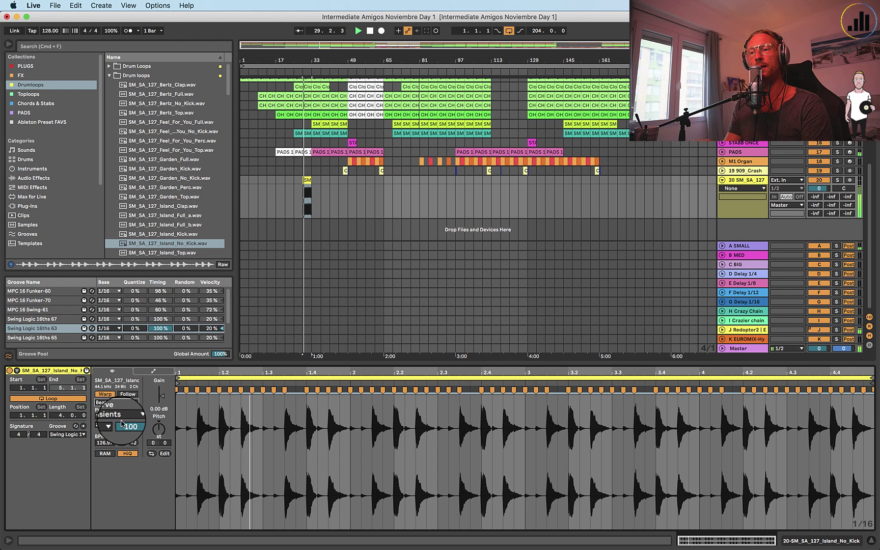
left_click_drag(126, 428, 125, 459)
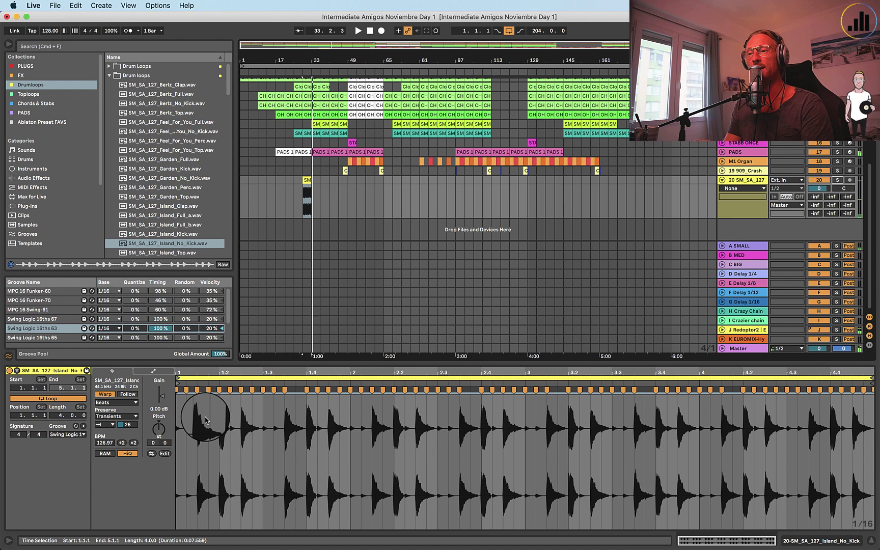
Clear the loop's groove, then reapply Swing Logic 16ths 63 while listening
left_click(67, 435)
left_click(71, 448)
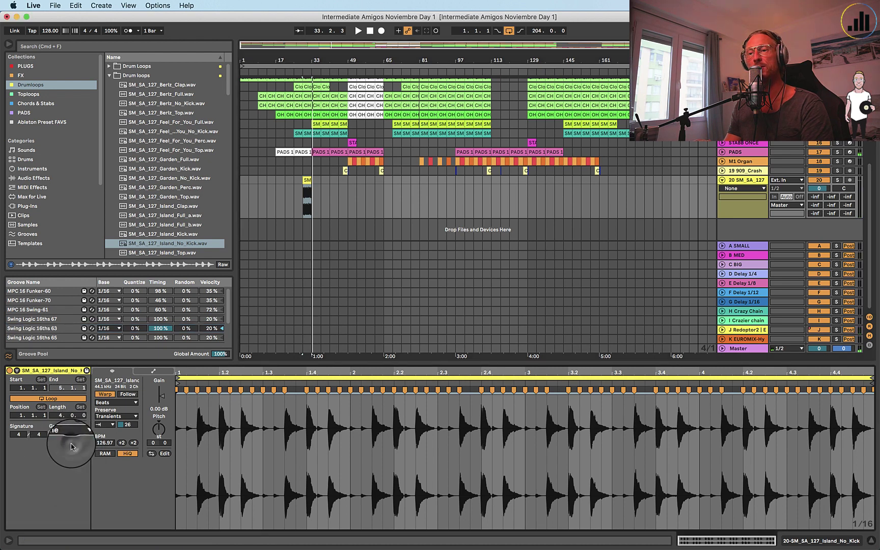
key("space")
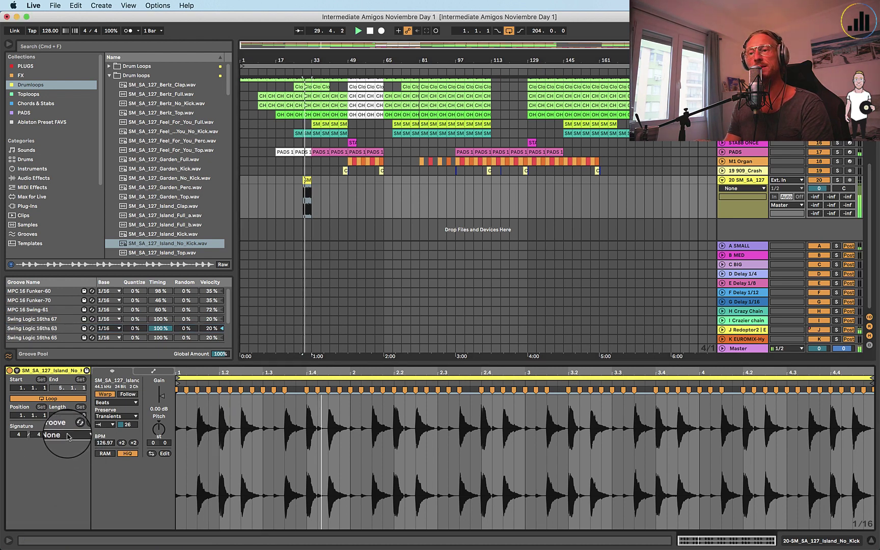
left_click(67, 435)
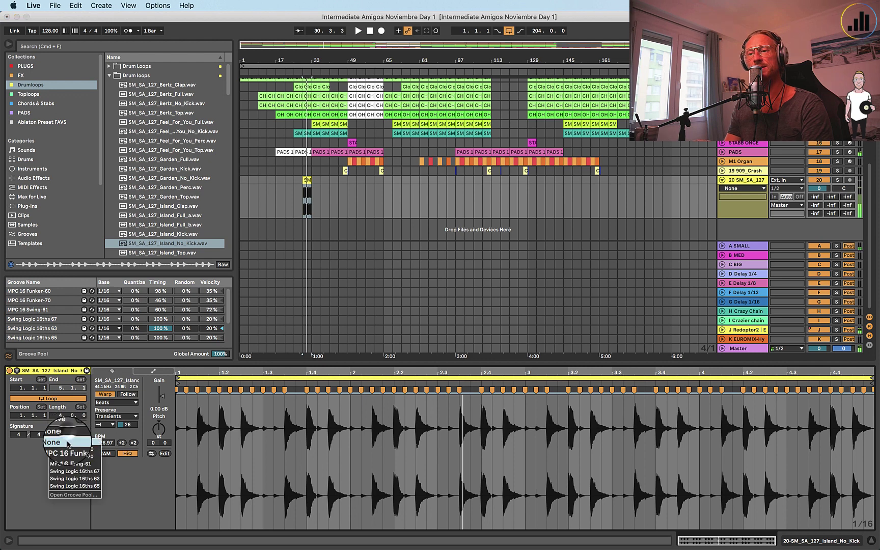
left_click(70, 471)
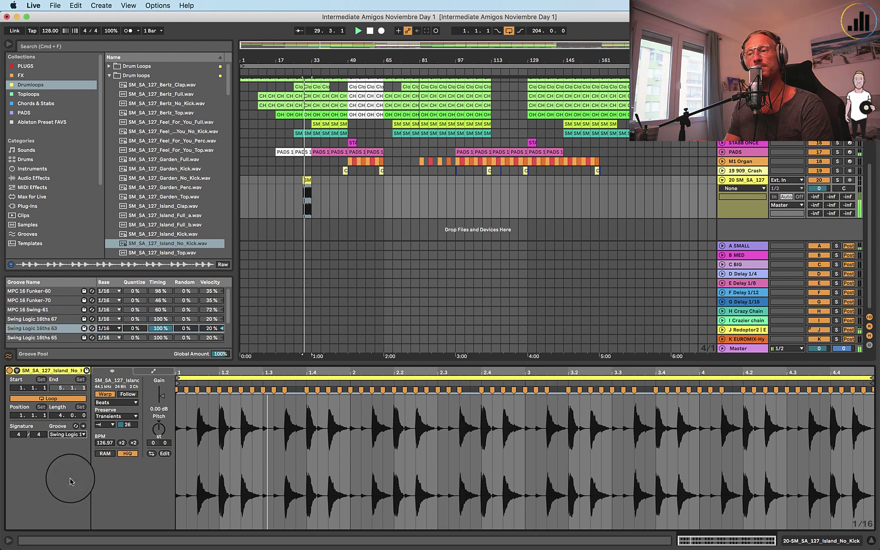
key("space")
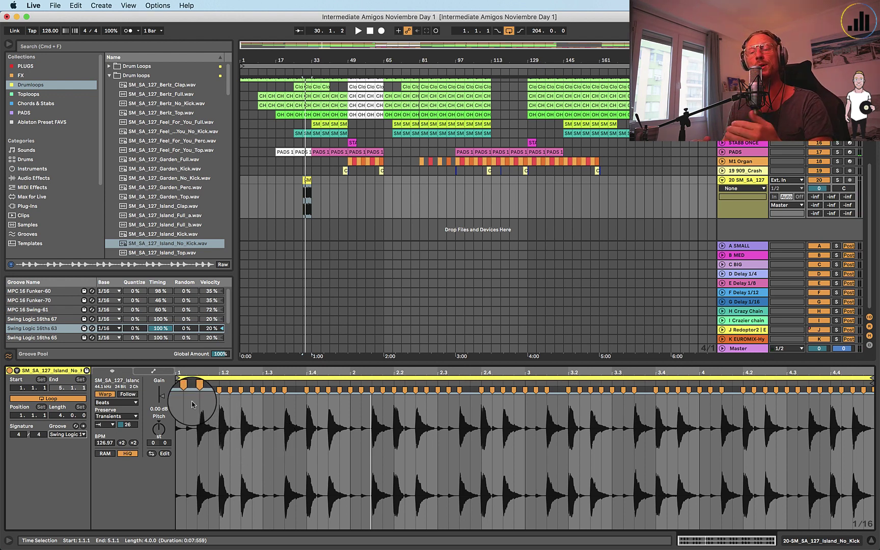
Set the transient envelope to 42 and move the clip from bar 29 to bar 97
left_click_drag(127, 425, 127, 402)
key("space")
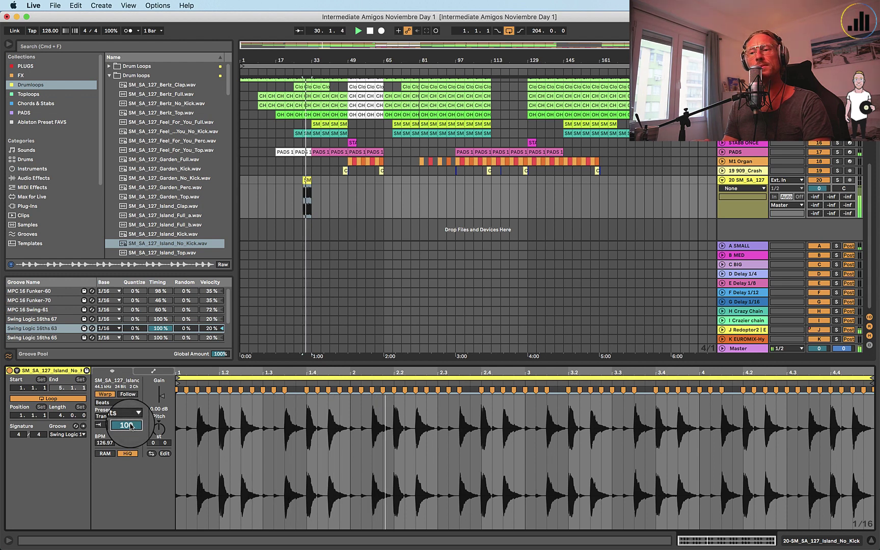
left_click_drag(128, 424, 99, 432)
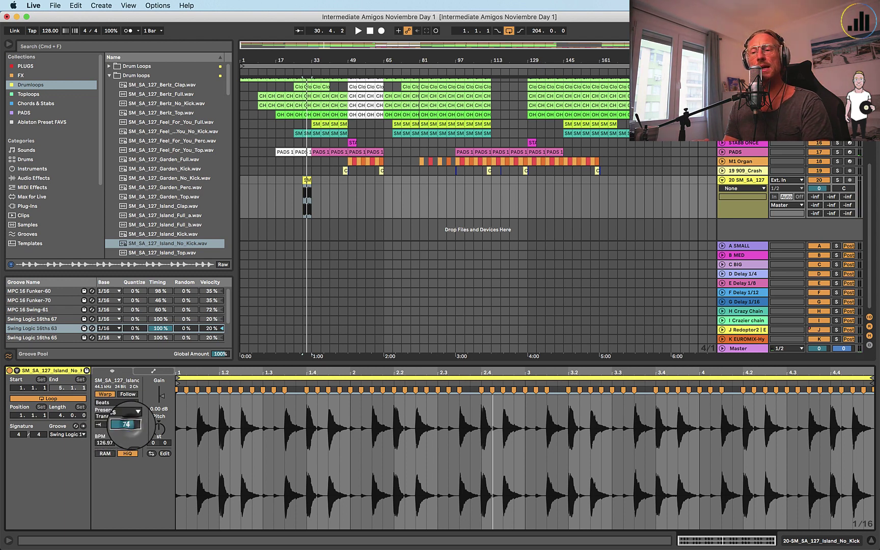
key("space")
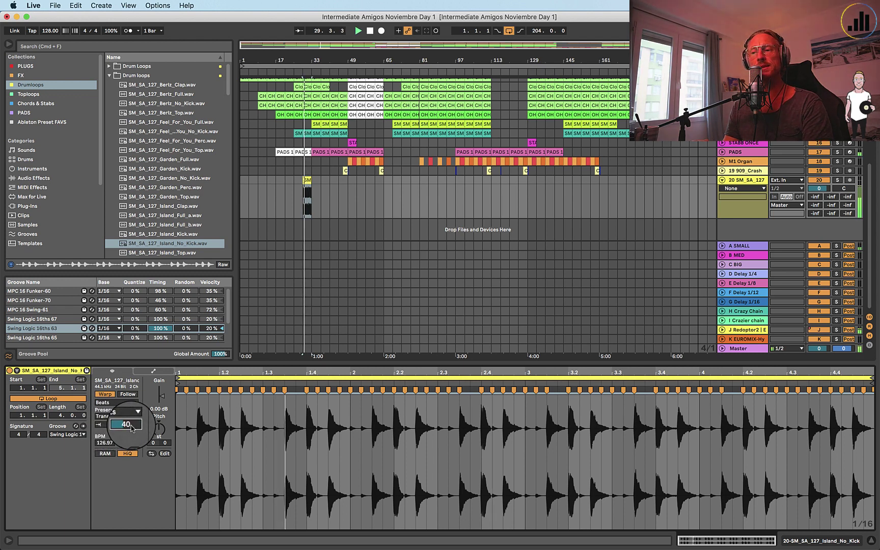
left_click_drag(132, 425, 132, 419)
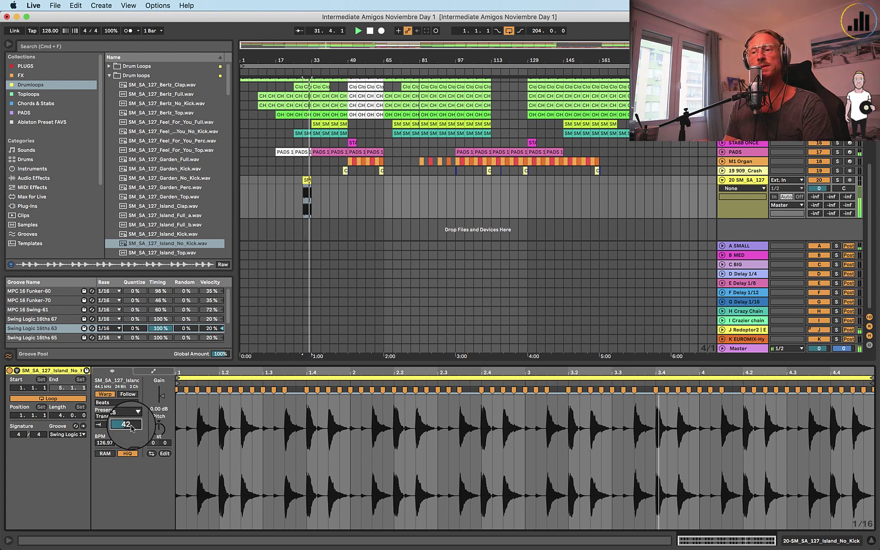
key("space")
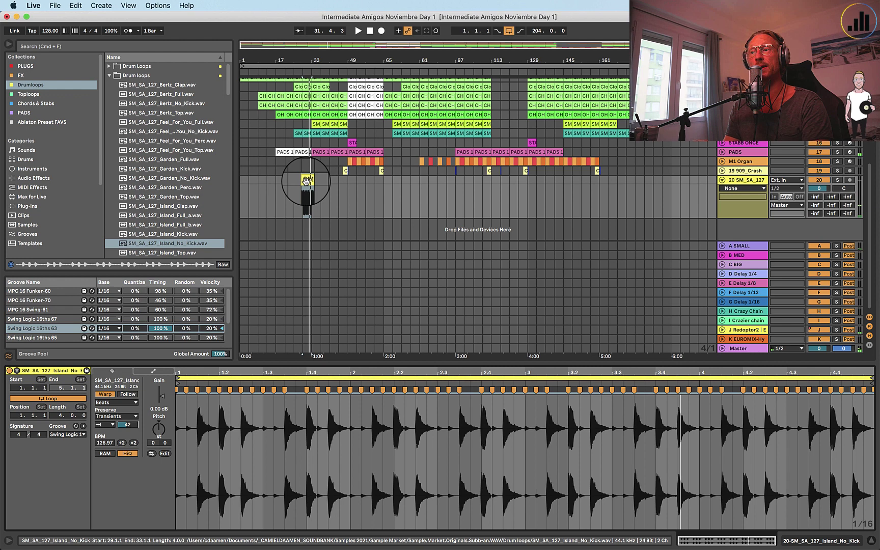
left_click_drag(307, 180, 462, 190)
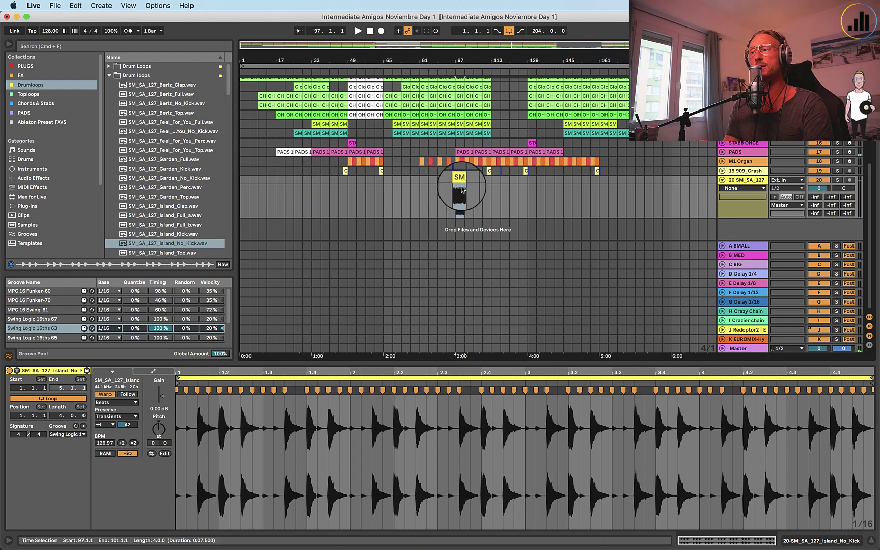
Play from bar 93, set track 20's volume to -9.0 dB, and hide the clip detail area
left_click(448, 192)
key("space")
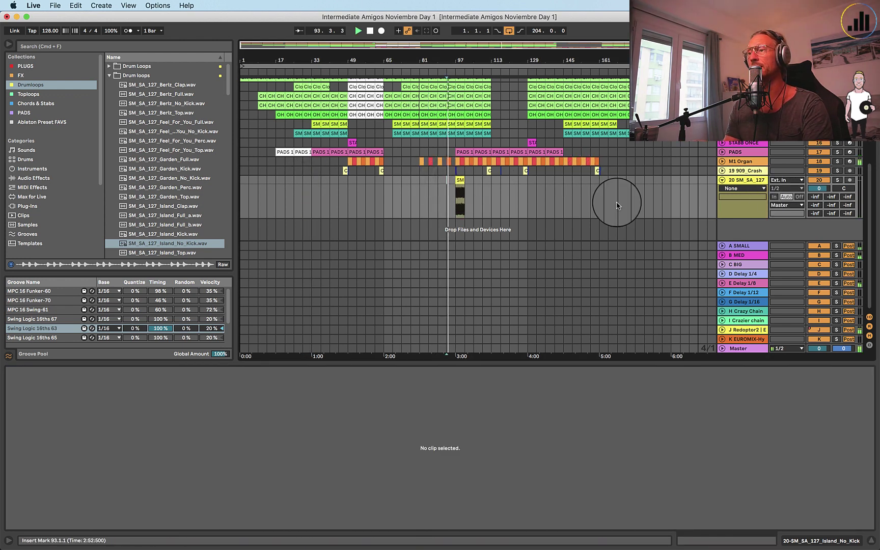
key("a")
left_click_drag(817, 208, 817, 213)
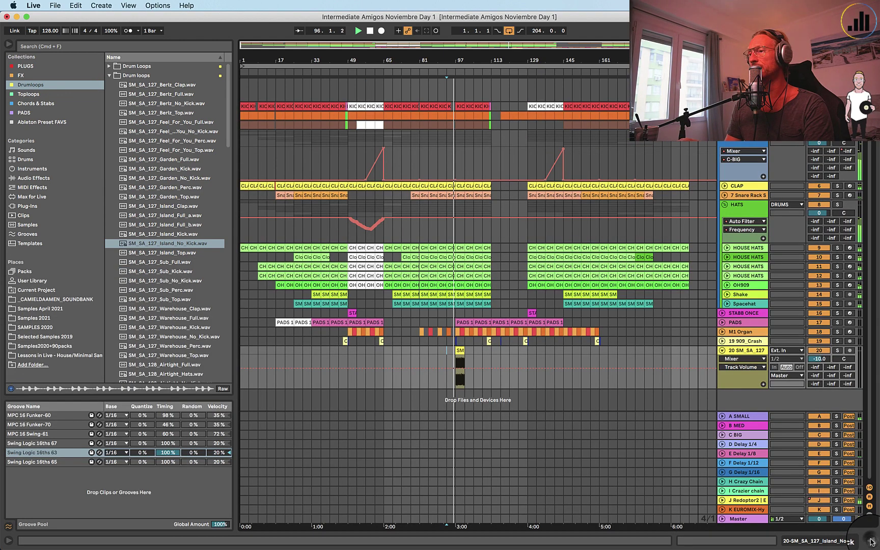
left_click(871, 540)
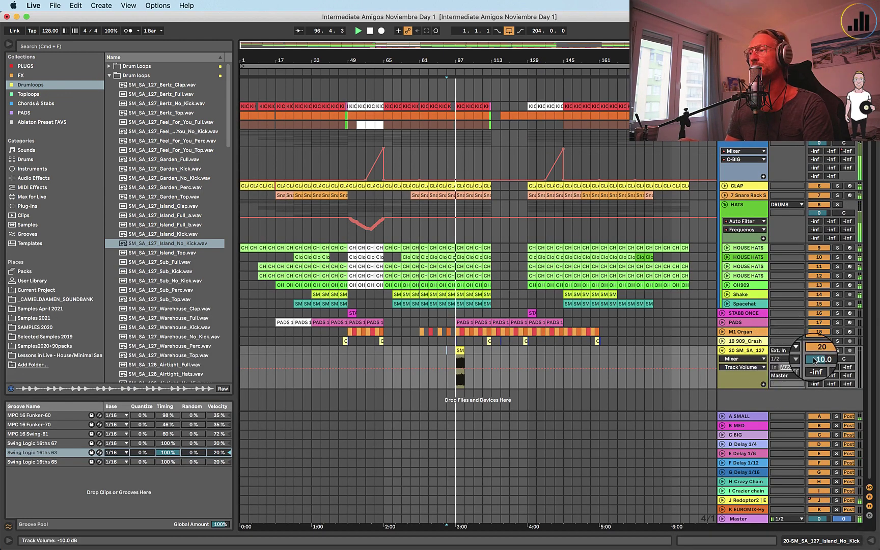
left_click_drag(815, 360, 816, 359)
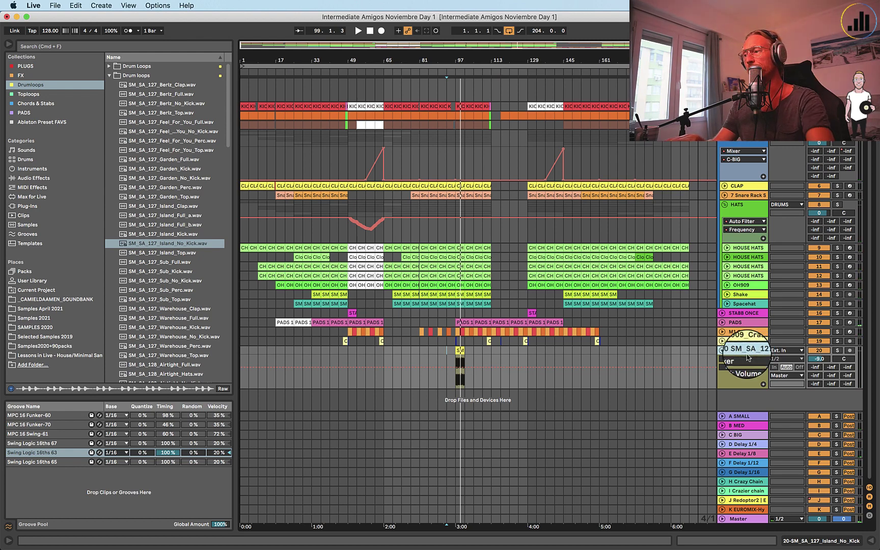
Rename track 20 to Toploop and move it into the HATS group below Spacehat
right_click(748, 357)
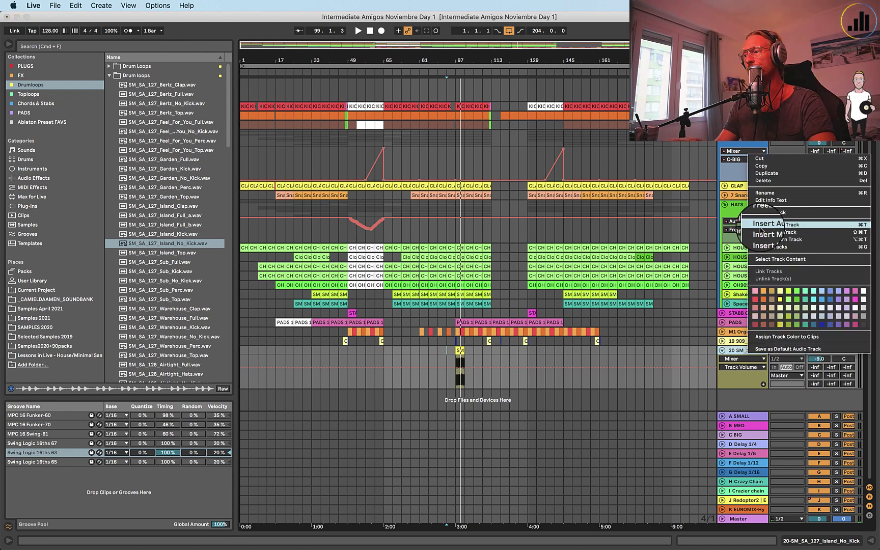
left_click(770, 196)
type("Toploop")
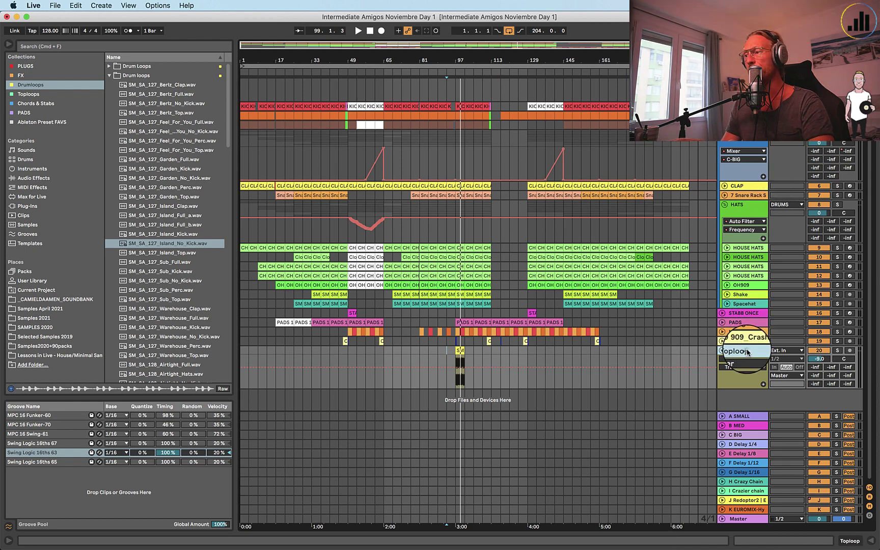
left_click_drag(748, 352, 747, 309)
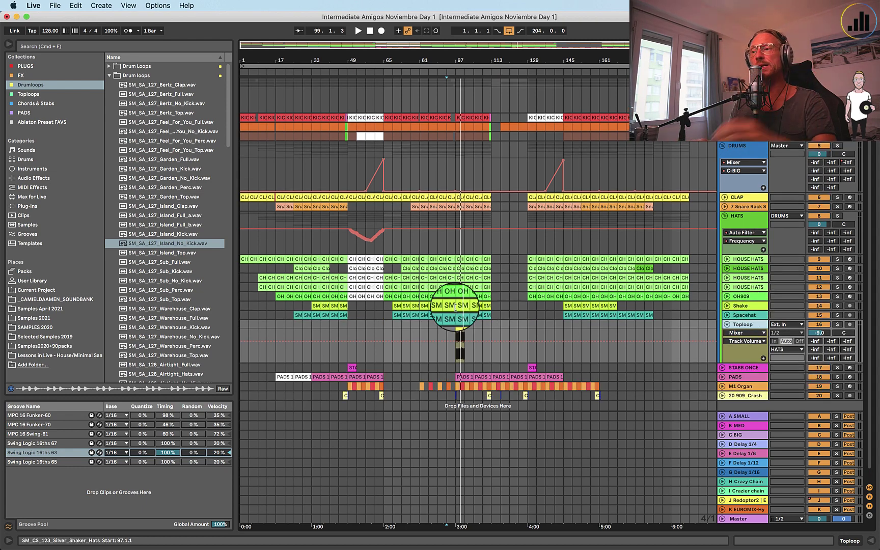
left_click(459, 325)
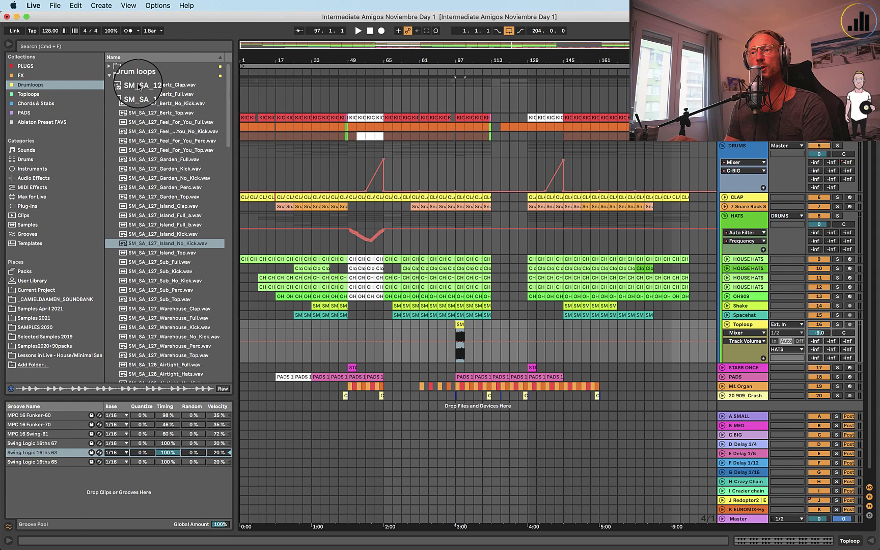
Preview the Drum_Bayou_Full, Drum_Goin4_Full and Drum_Hesita_Clap loops in Drum loops
left_click(110, 76)
left_click(110, 76)
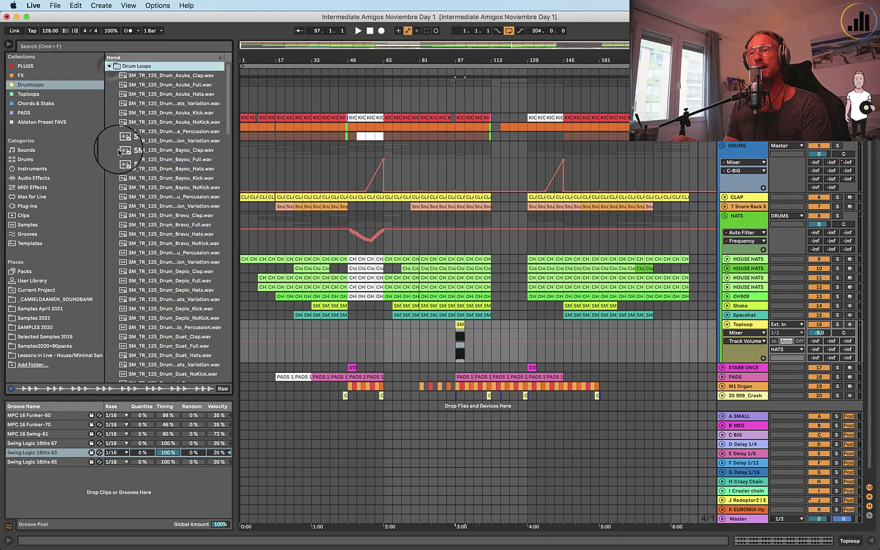
left_click(143, 161)
scroll(153, 204, "down", 8)
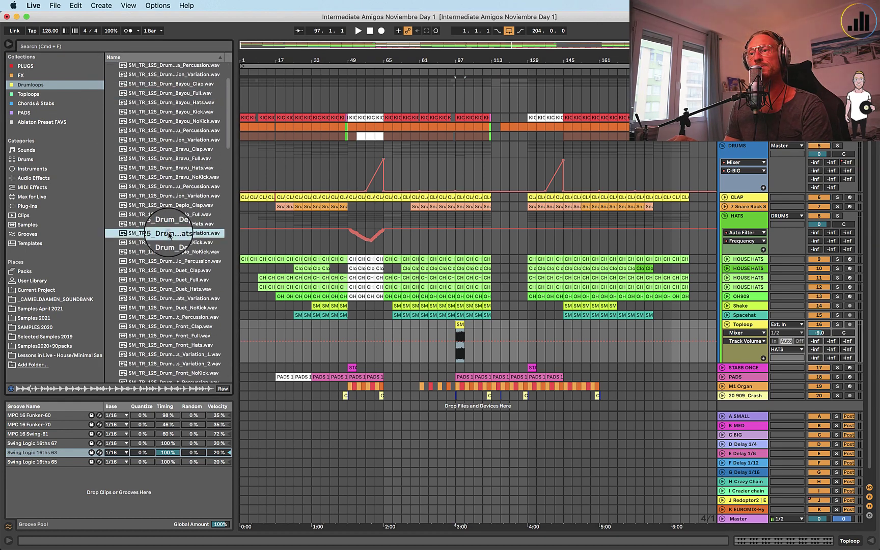
left_click(172, 253)
scroll(173, 254, "down", 5)
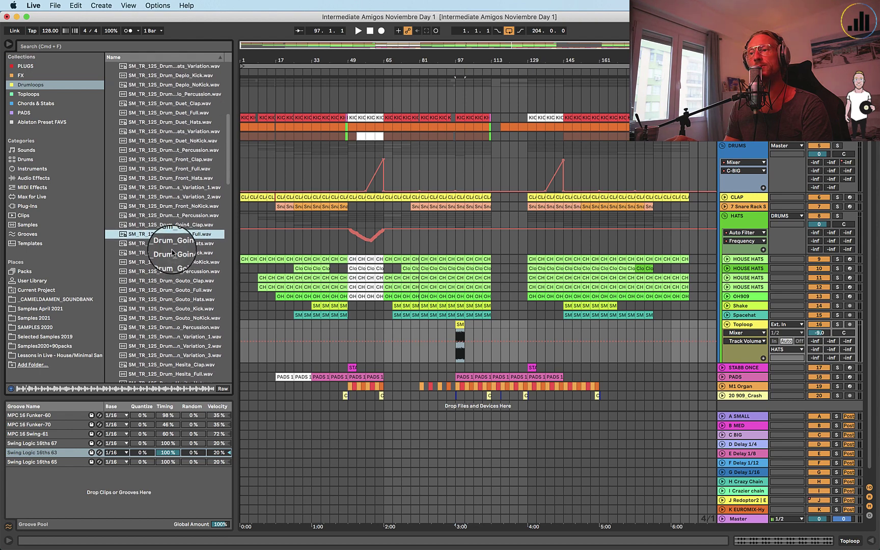
left_click(172, 259)
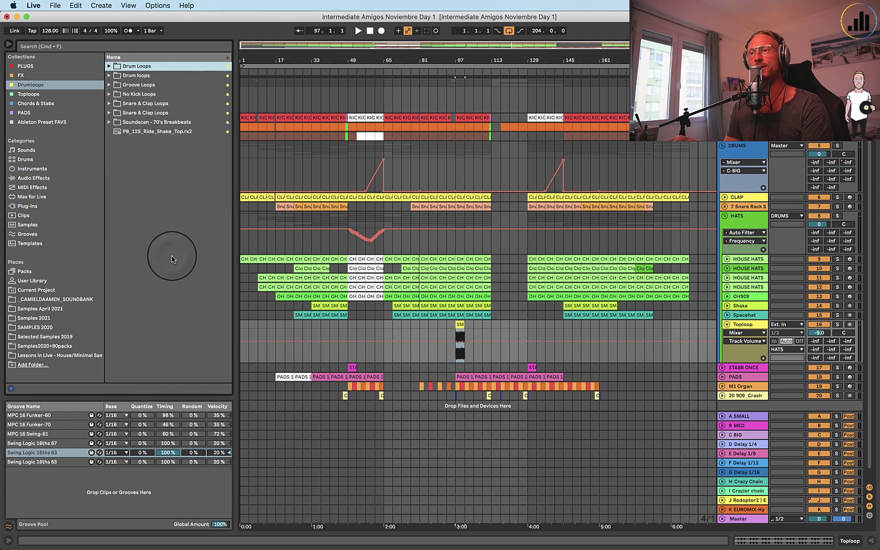
key("Down")
key("Right")
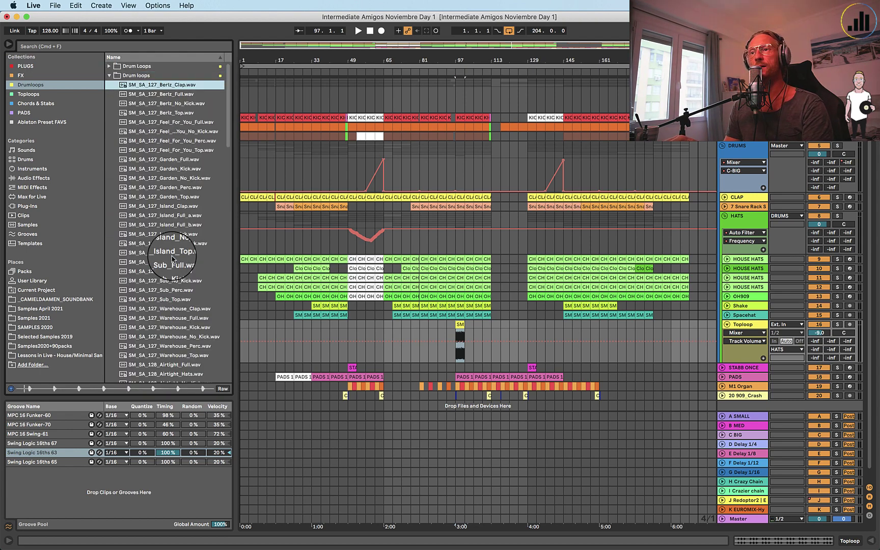
scroll(161, 220, "down", 6)
scroll(161, 220, "up", 6)
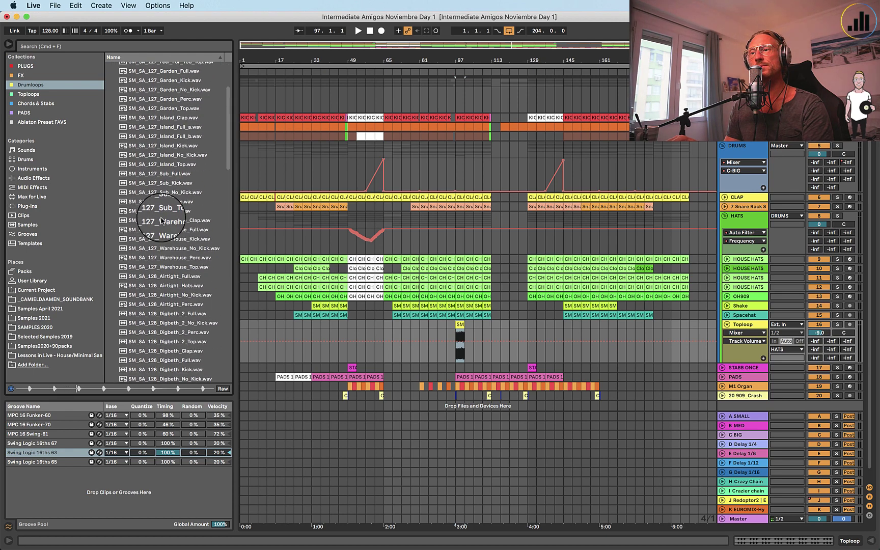
Preview SM_CS_126_Otura_Hats_c.wav from the Toploops collection's Hi Hat Loops folder
left_click(30, 96)
left_click(109, 75)
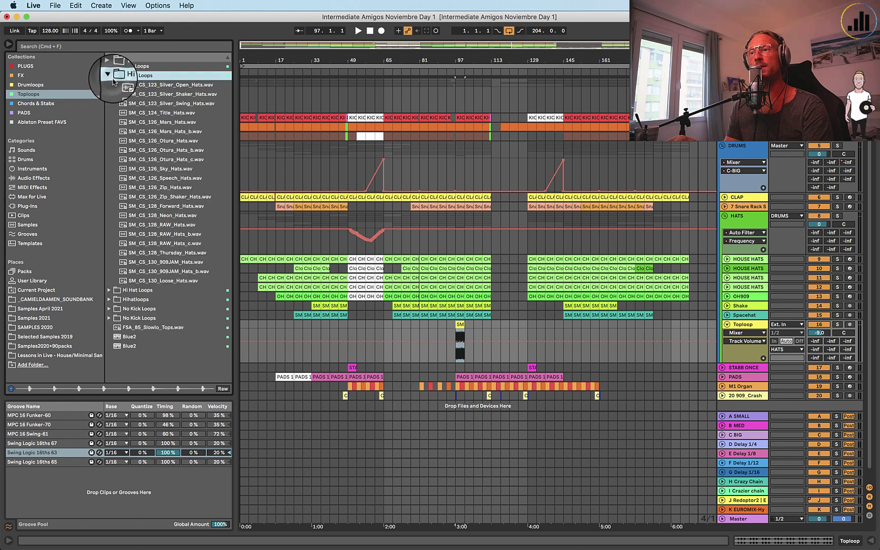
left_click(163, 160)
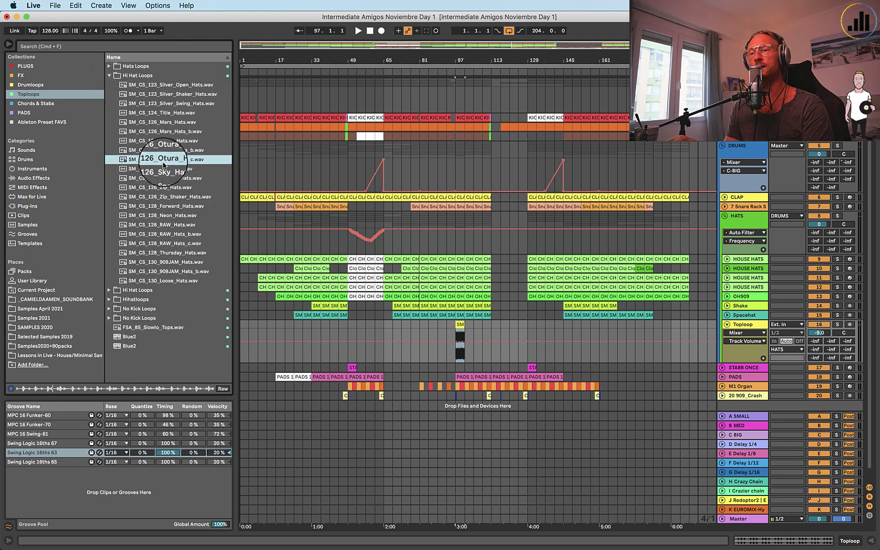
scroll(399, 379, "down", 1)
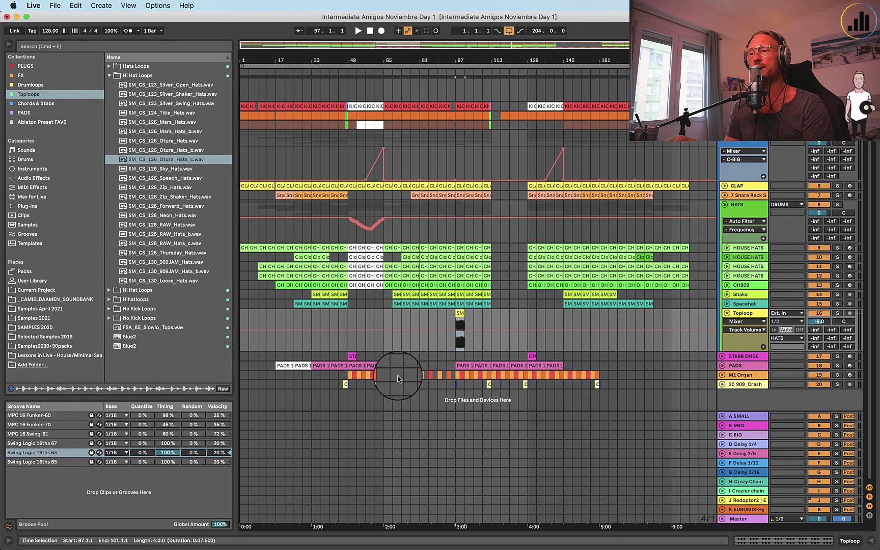
Drop Otura_Hats_c onto new track 21 at bar 25 and select its whole waveform
left_click_drag(162, 159, 292, 401)
key("space")
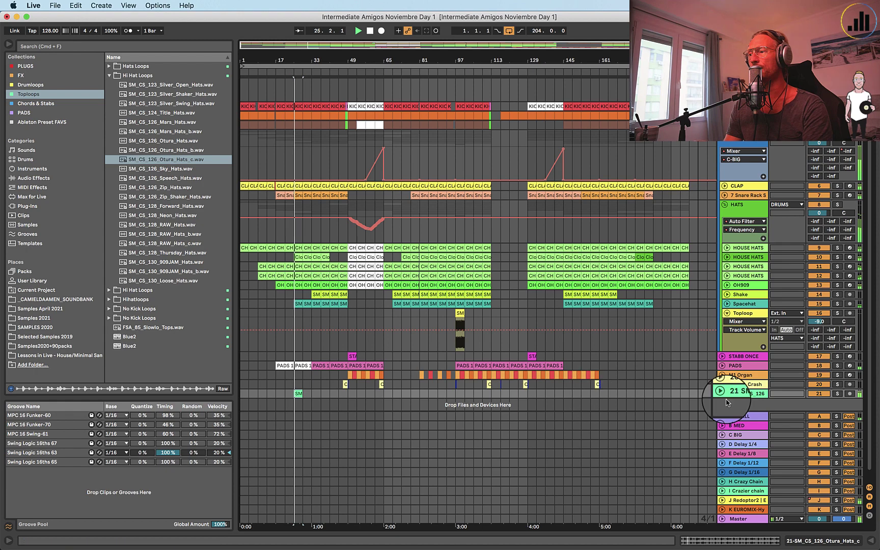
left_click(723, 394)
scroll(621, 375, "down", 2)
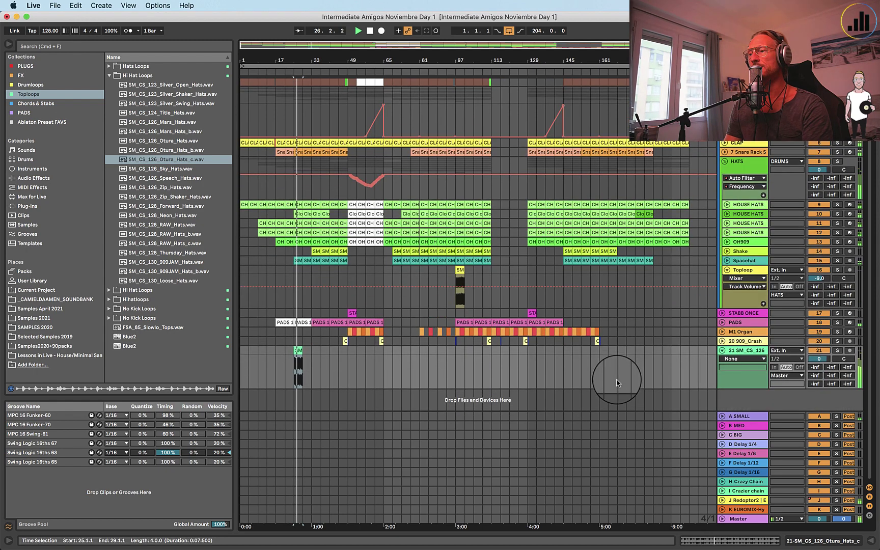
double_click(298, 351)
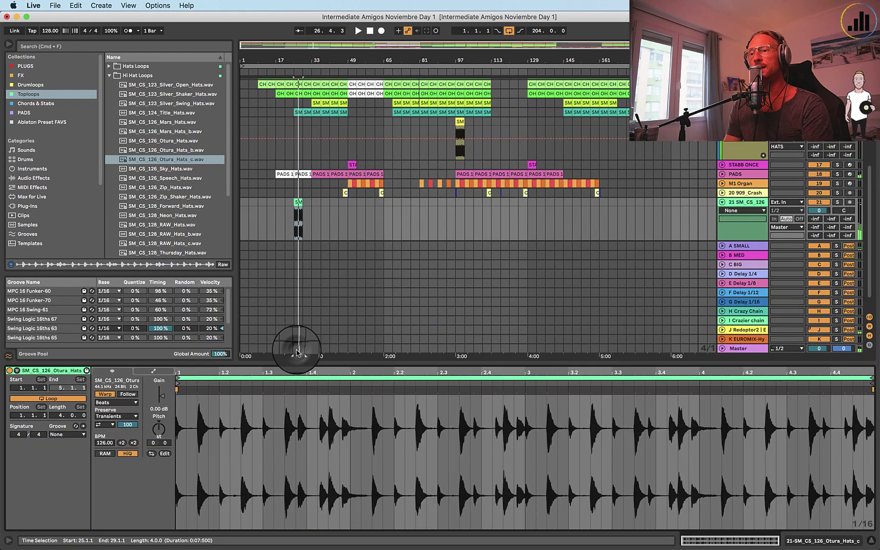
left_click(236, 450)
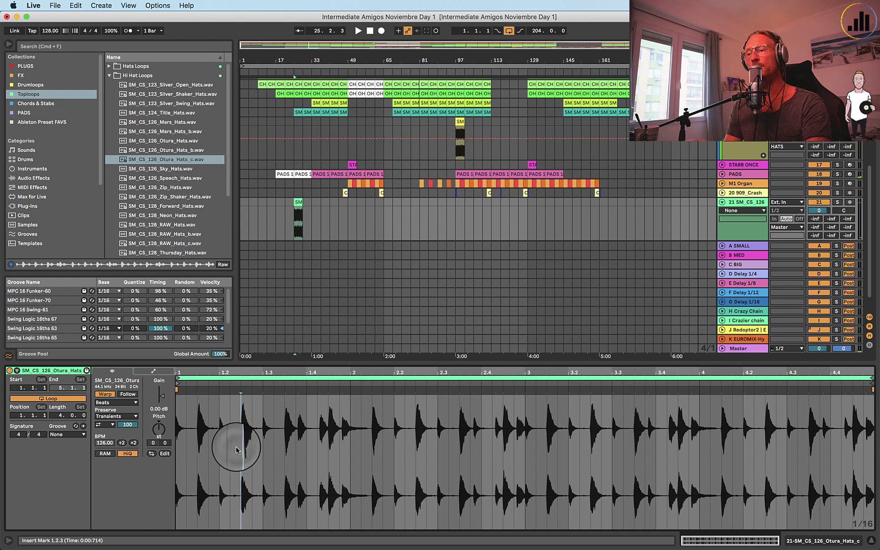
left_click_drag(173, 452, 879, 479)
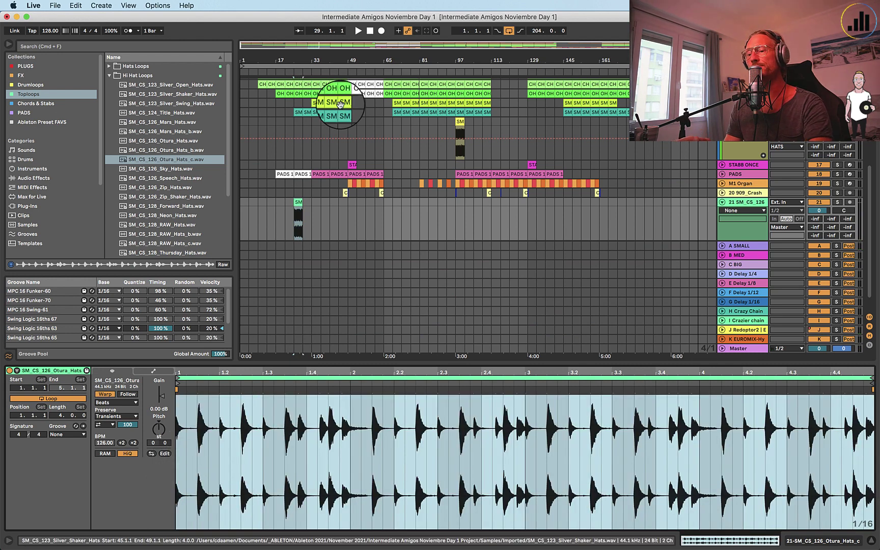
Quantize the Otura hats clip and apply the Swing Logic 16ths 63 groove
left_click(76, 5)
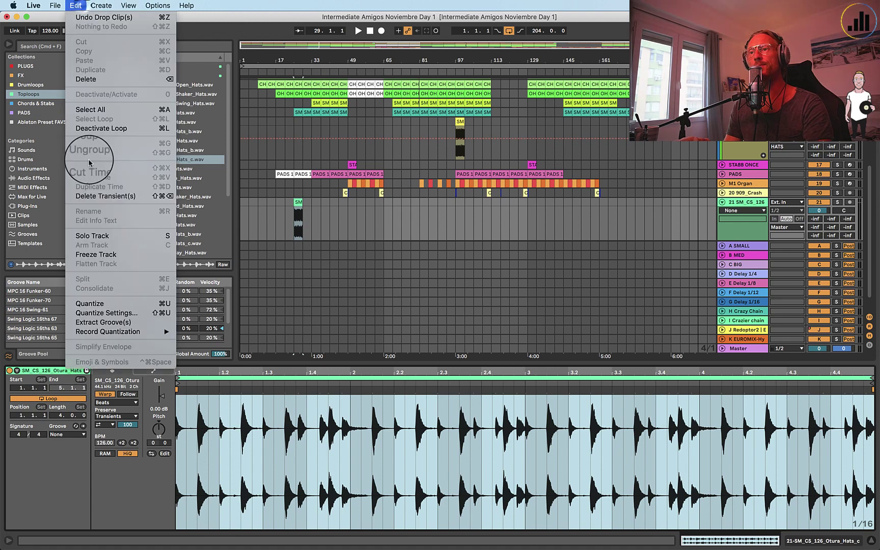
left_click(102, 304)
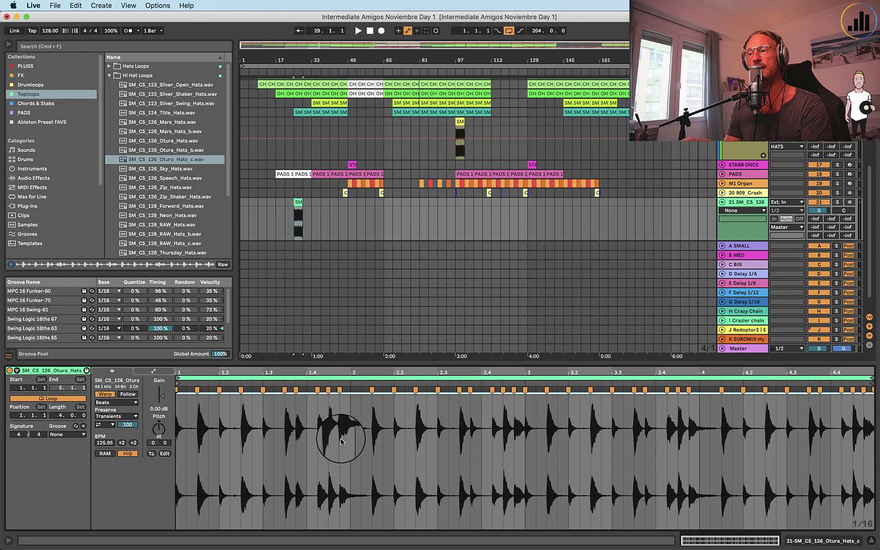
left_click(64, 434)
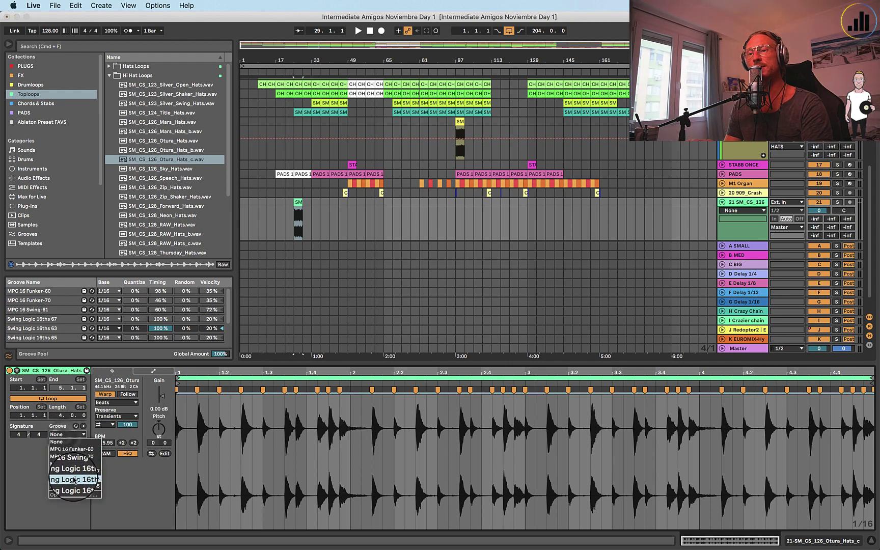
left_click(73, 479)
key("space")
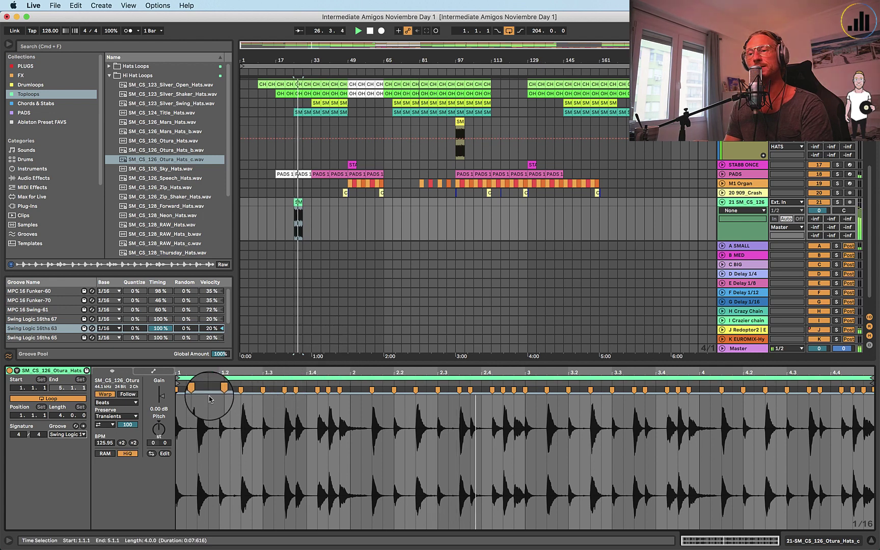
Compare the clip without a groove, then reapply Swing Logic 16ths 63
left_click(182, 415)
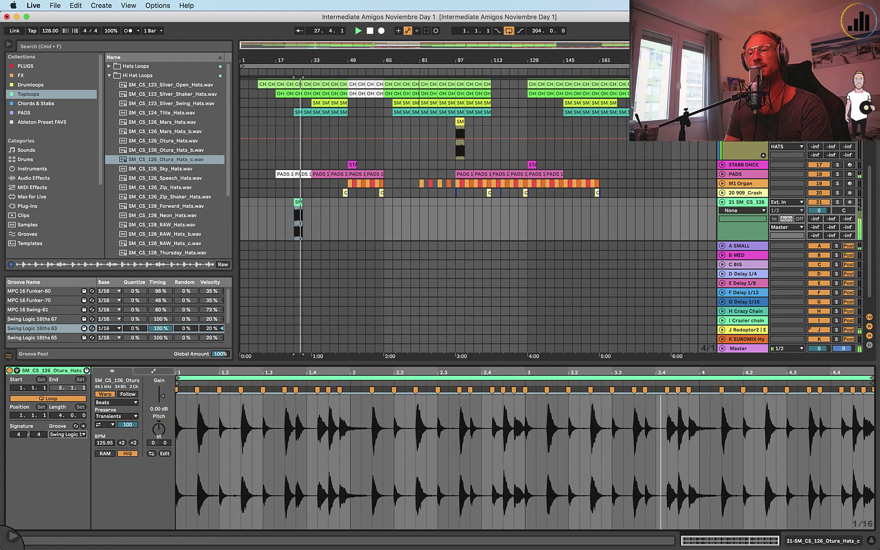
left_click(68, 435)
left_click(70, 446)
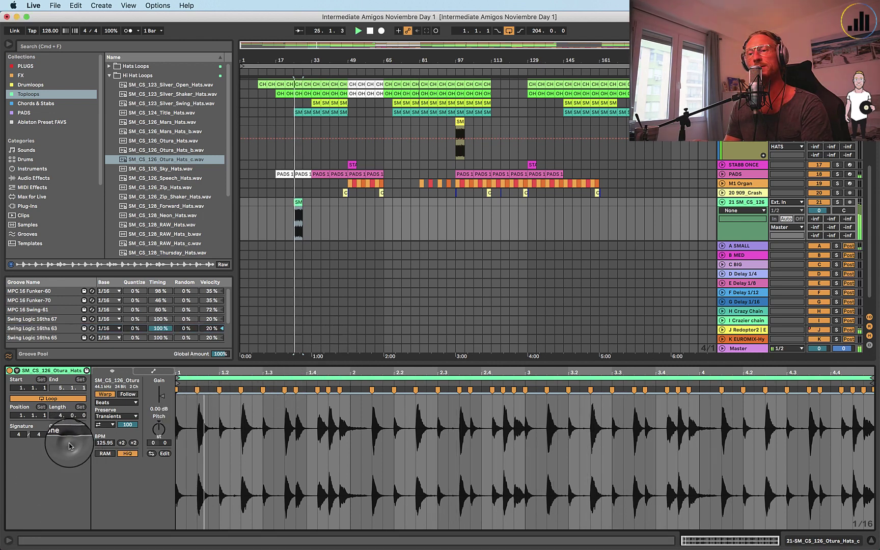
left_click(69, 437)
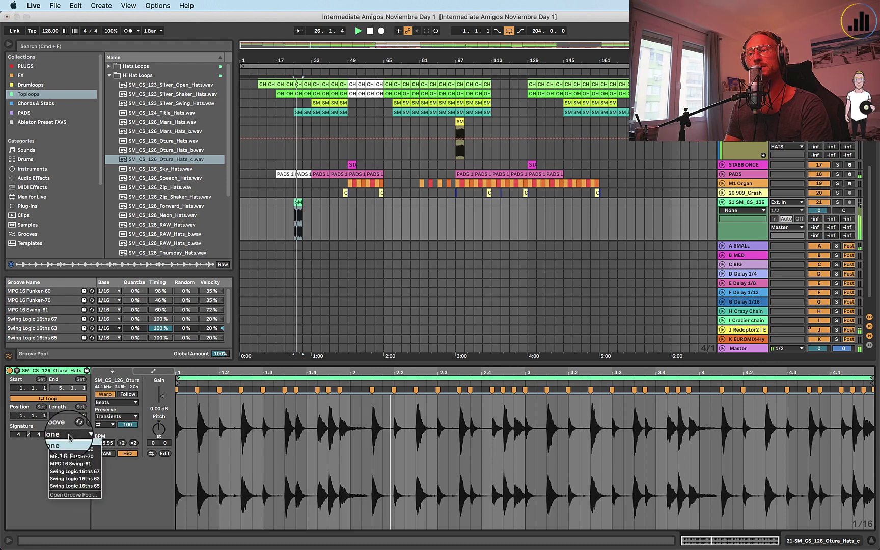
left_click(77, 483)
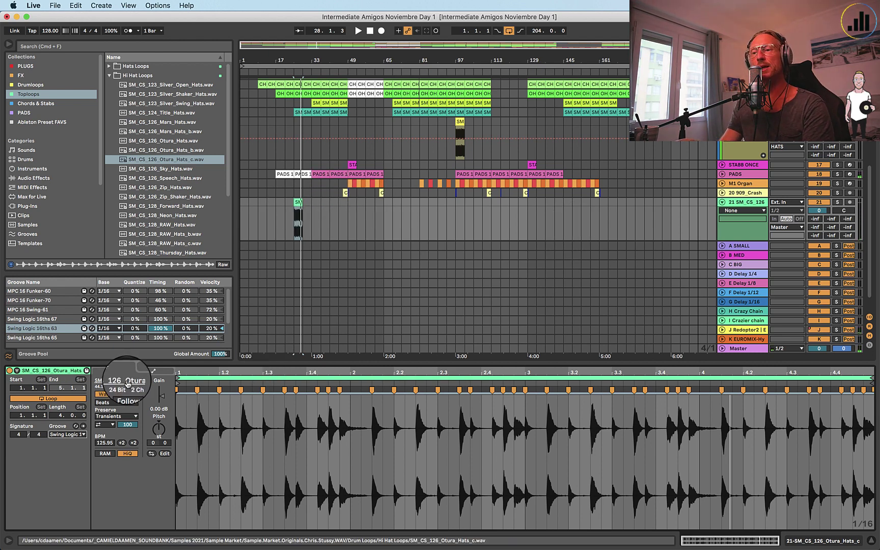
Show the clip's Gain envelope, draw initial gain steps, and set one step to 86.0
left_click(153, 371)
left_click(124, 392)
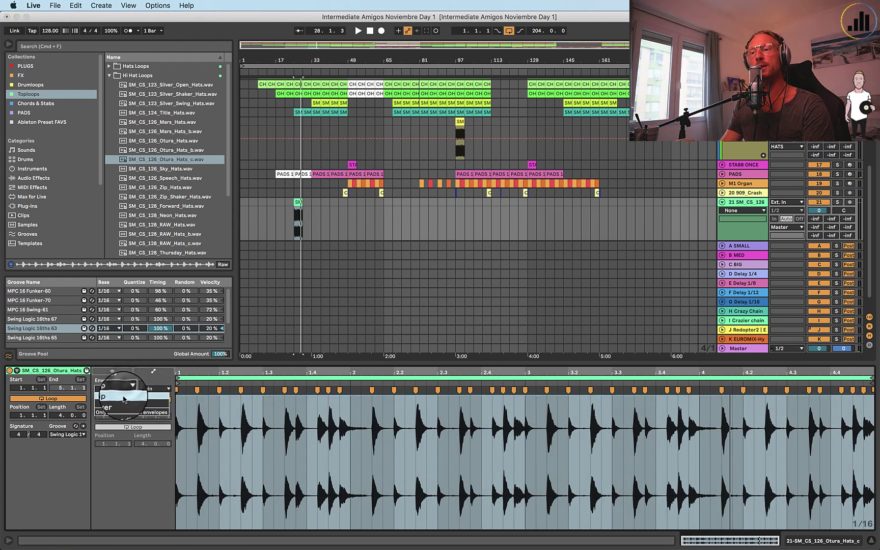
left_click(310, 485)
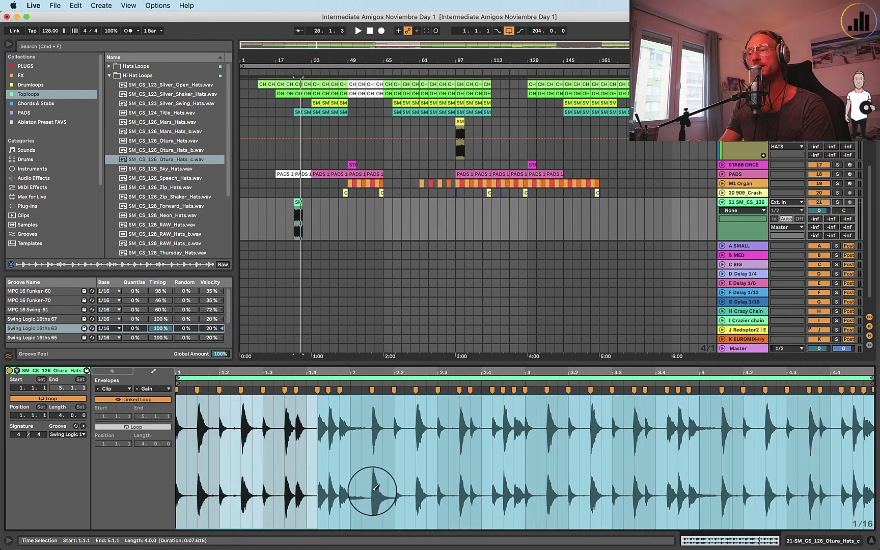
left_click_drag(375, 530, 564, 535)
key("space")
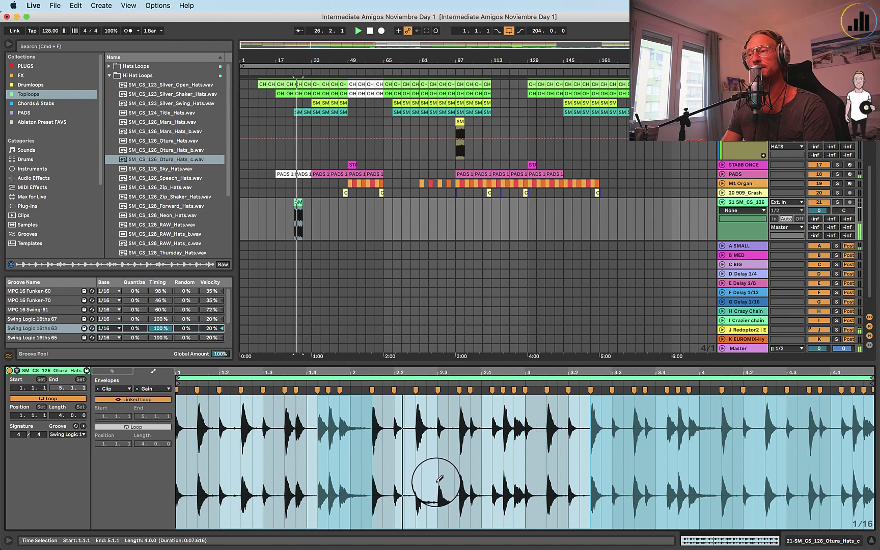
left_click(507, 430)
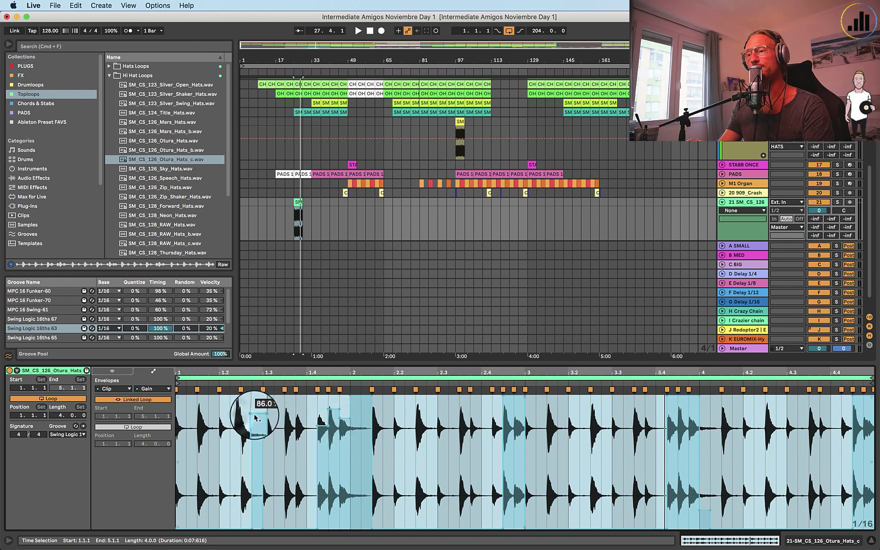
left_click(256, 413)
left_click_drag(270, 515, 234, 520)
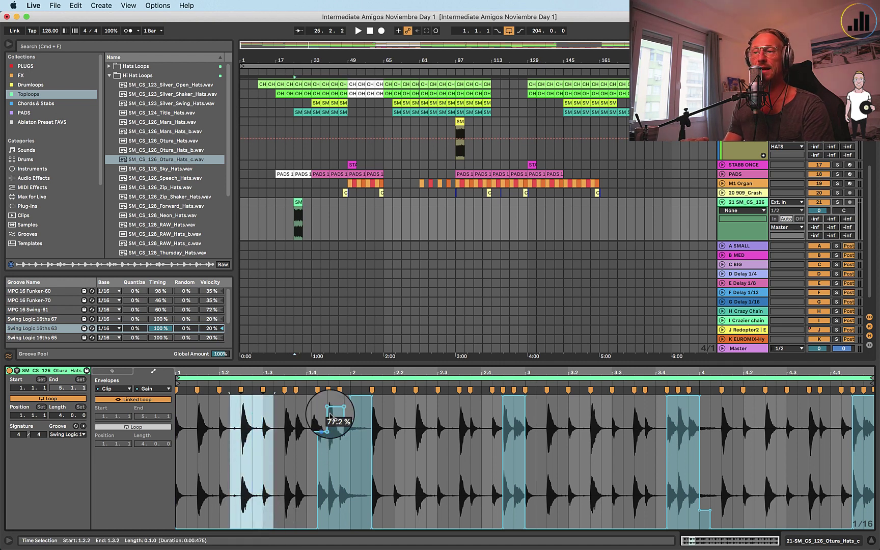
key("space")
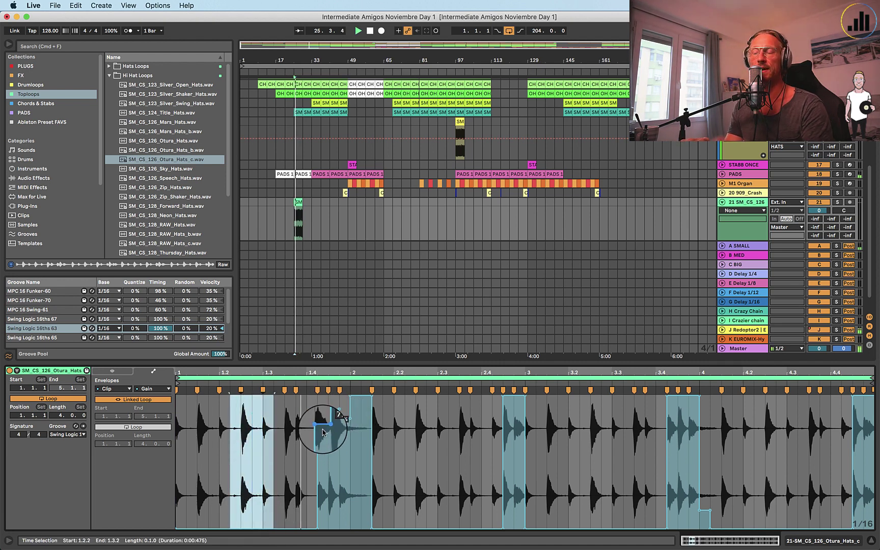
In Draw mode, lower the gain after beat 2, around 2.4, near 3.4 and at the clip end
key("b")
left_click(344, 418)
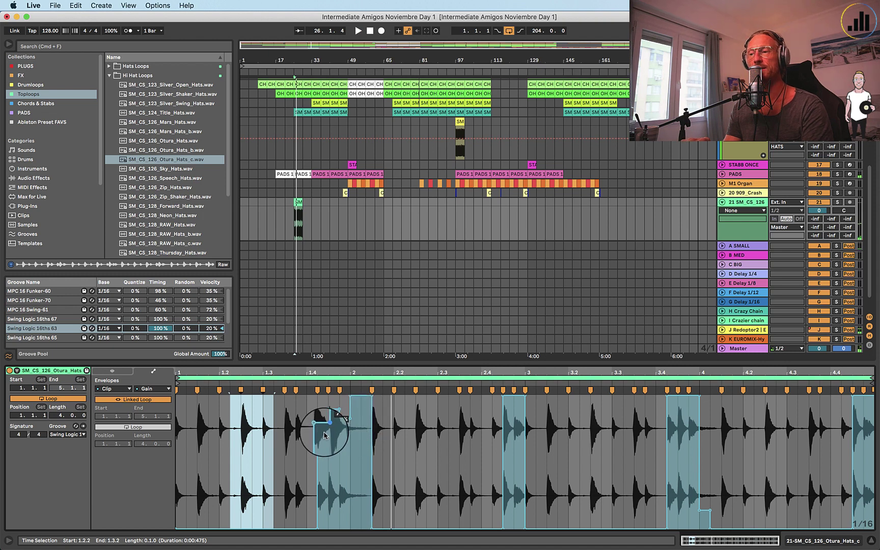
left_click_drag(324, 444, 345, 445)
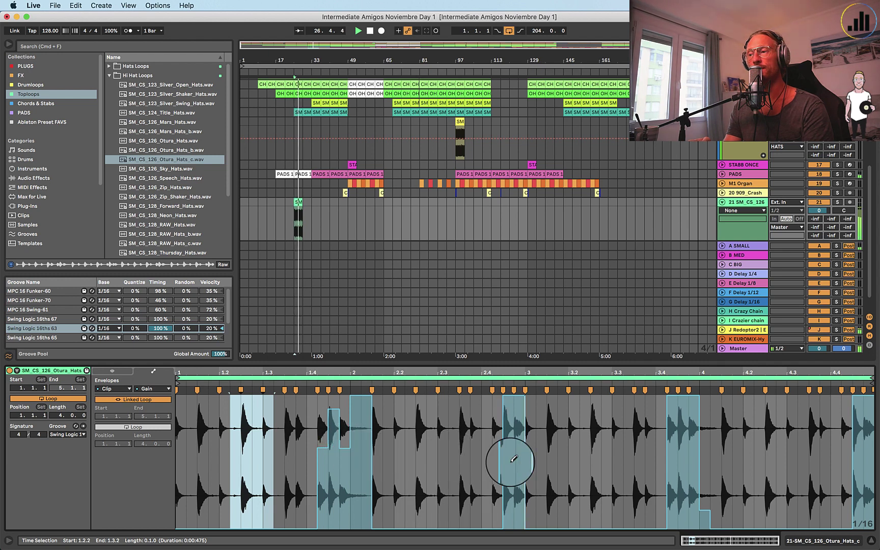
left_click_drag(509, 422, 521, 405)
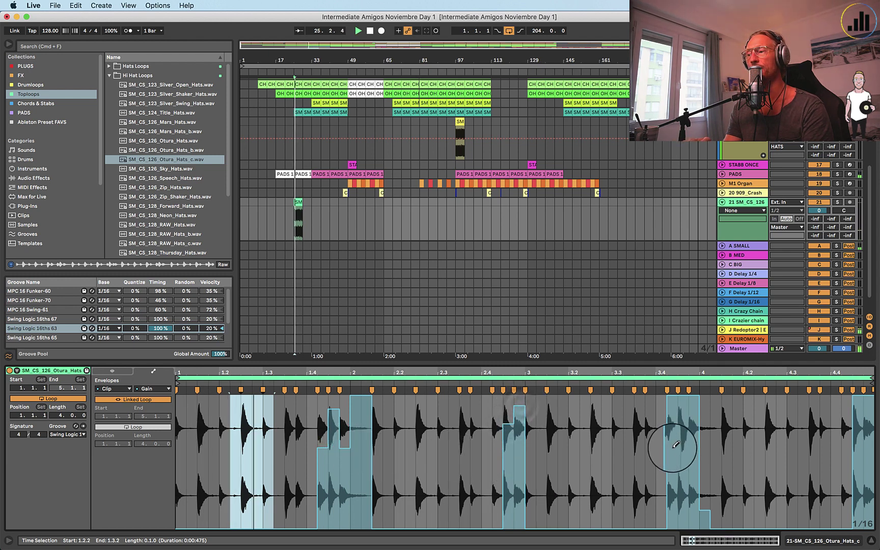
mouse_move(683, 430)
left_mouse_down()
mouse_move(696, 428)
mouse_move(702, 450)
mouse_move(704, 514)
left_mouse_up()
mouse_move(864, 423)
left_mouse_down()
mouse_move(862, 412)
mouse_move(868, 416)
left_mouse_up()
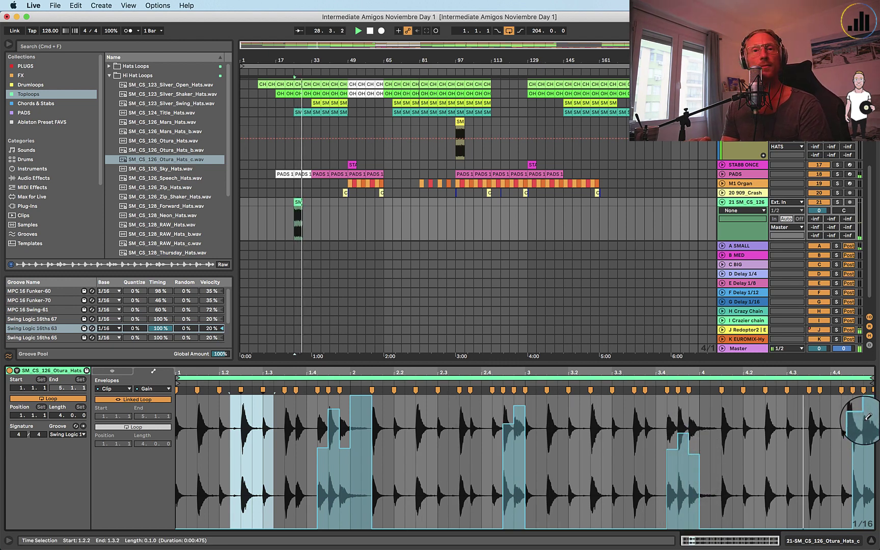
Stop playback, undo the last gain edit, and delete hi-hat track 21 with the Otura hats loop
key("space")
key("super+z")
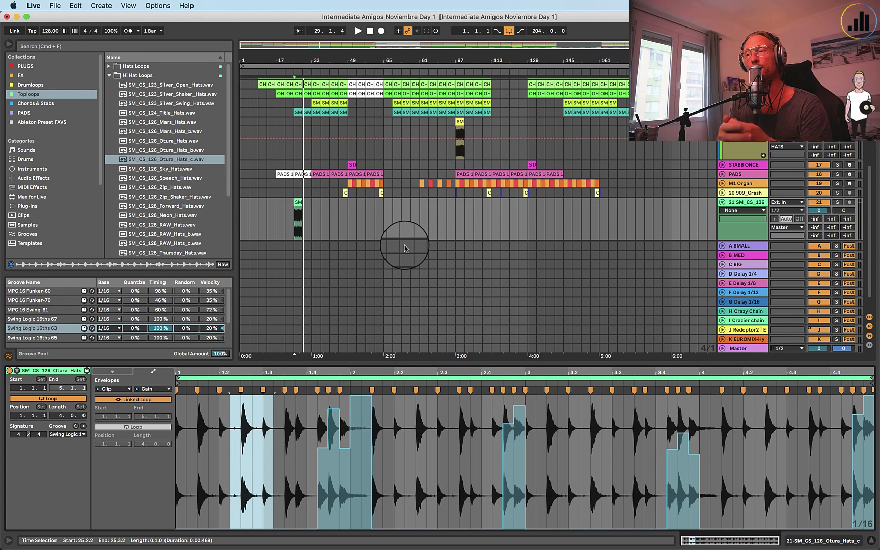
left_click(742, 207)
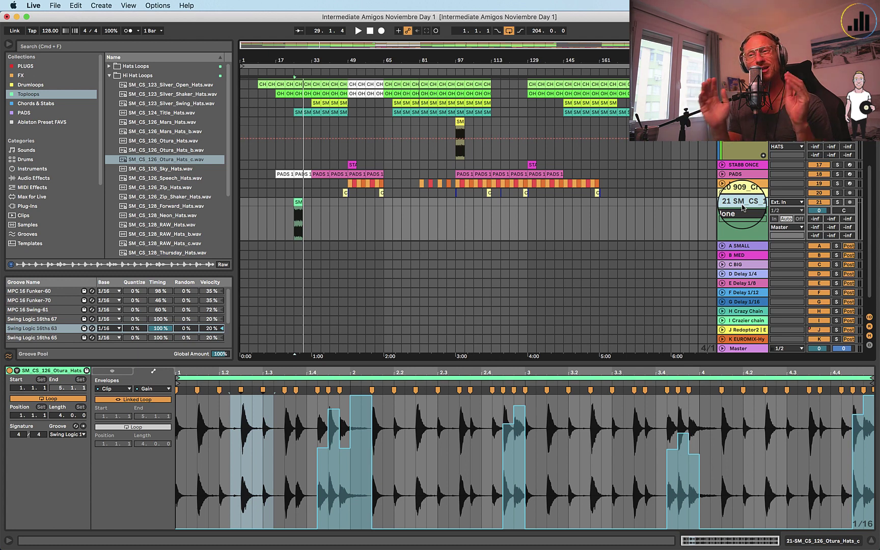
key("Delete")
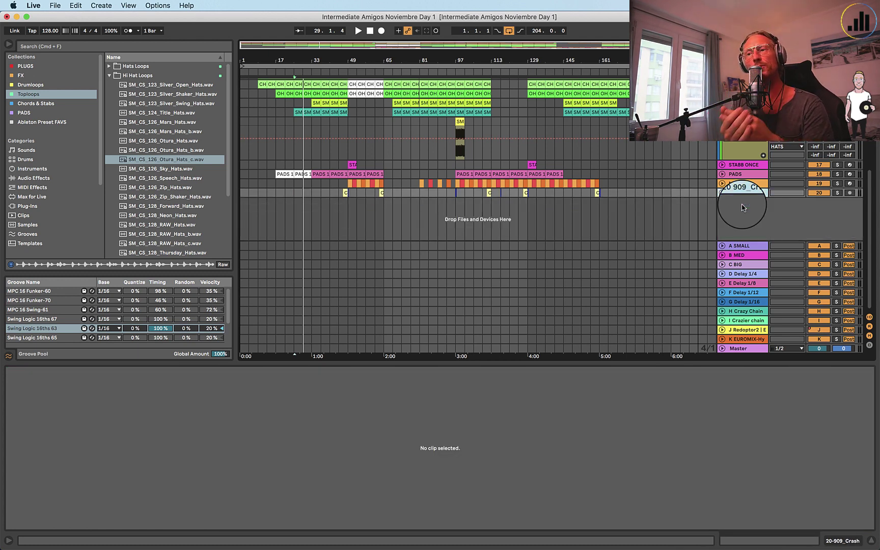